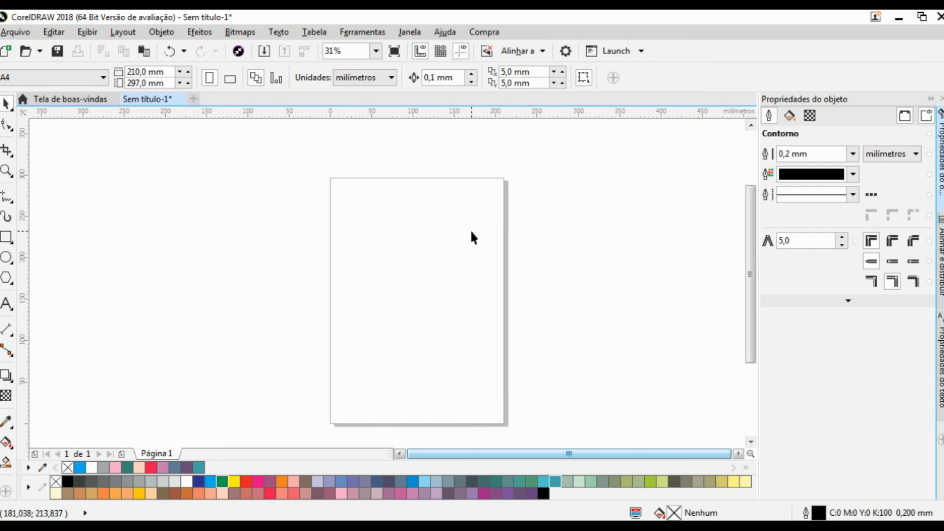
- Paste the portrait photo, shrink it to about 252 mm wide and move it off the page
key("ctrl+v")
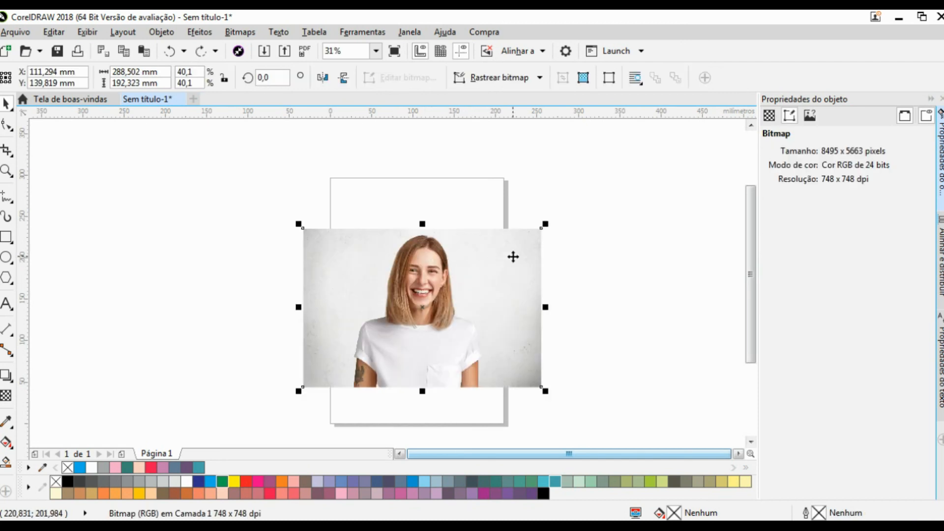
left_click_drag(546, 225, 515, 245)
left_click_drag(480, 273, 272, 224)
- Create a page-sized rectangle and give it a white fill and white outline
double_click(6, 238)
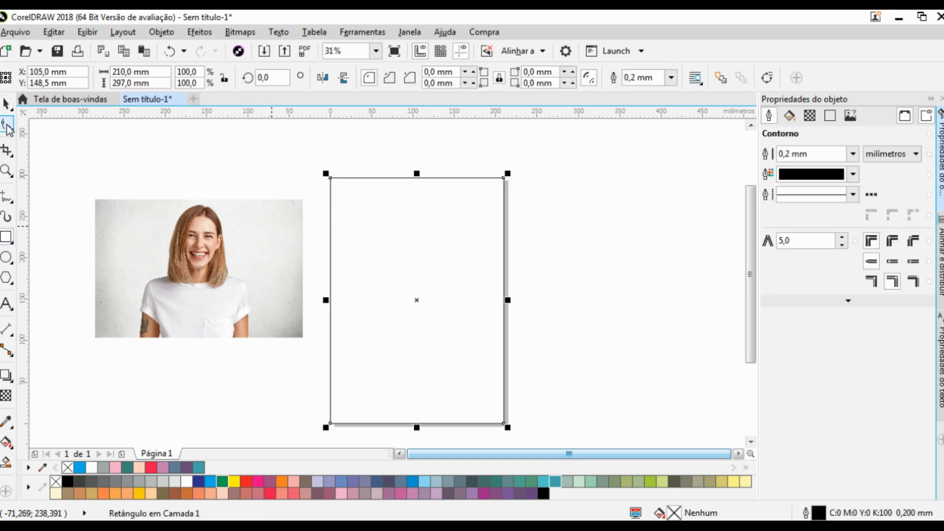
left_click(187, 481)
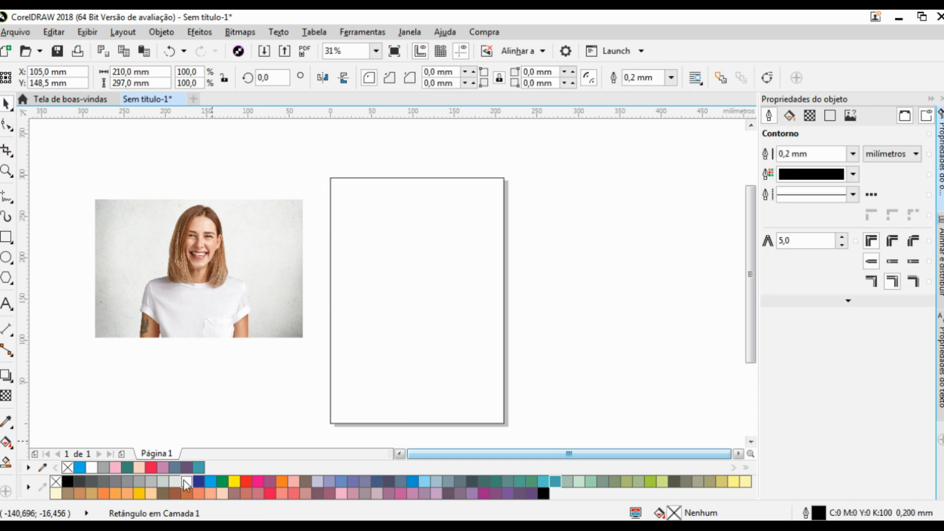
- PowerClip the portrait photo inside the page-sized rectangle
left_click(211, 244)
right_click(212, 244)
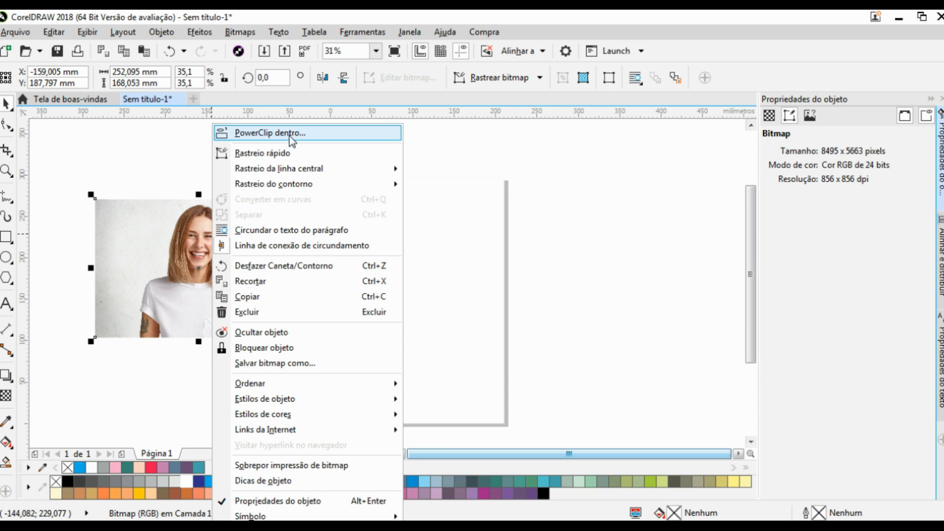
left_click(290, 133)
left_click(413, 232)
- Fit the photo so it proportionally fills the PowerClip frame, and remove the frame's outline
right_click(417, 238)
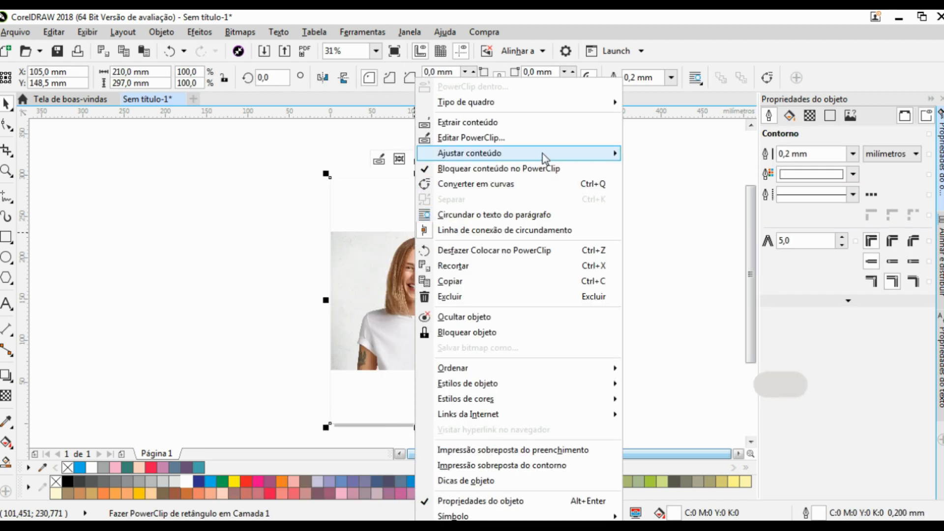
mouse_move(544, 155)
left_click(650, 187)
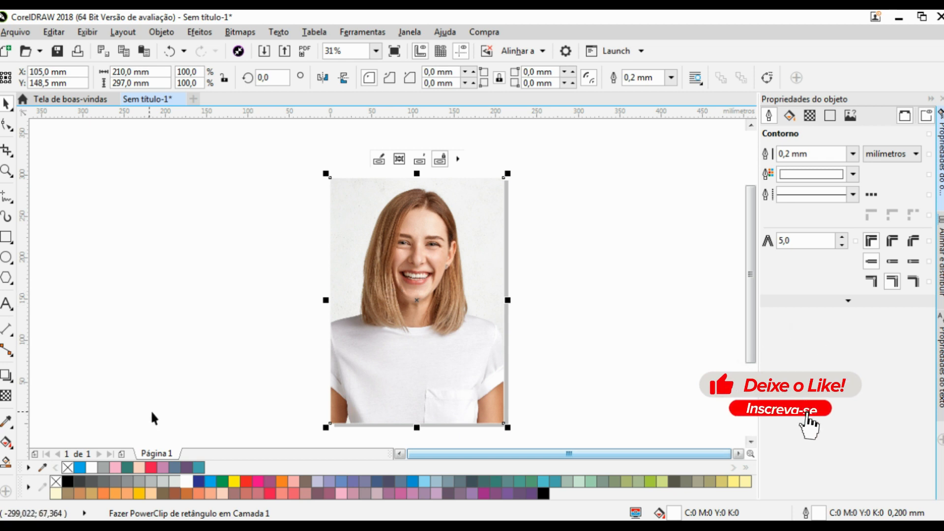
right_click(68, 468)
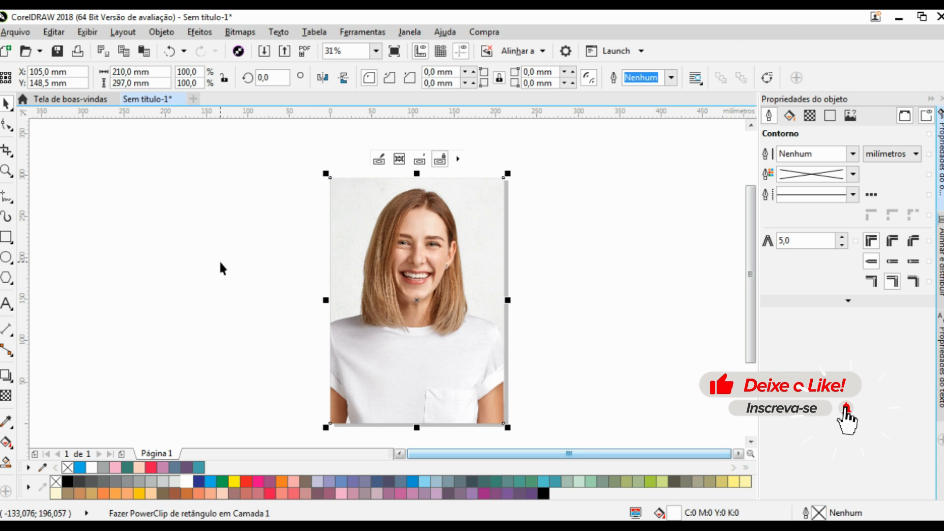
- Add the artistic text "SORRIA" beside the page and enlarge it to about 146 pt
left_click(8, 304)
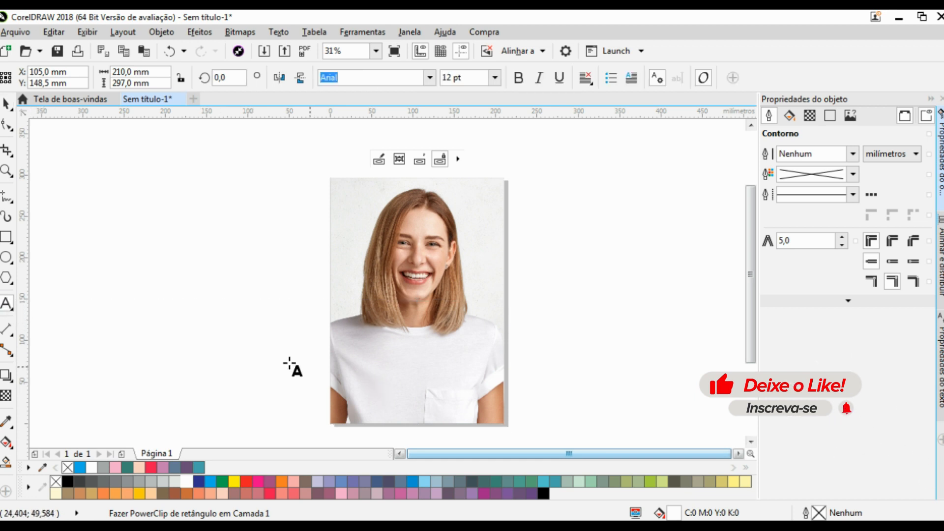
left_click(207, 329)
type("S")
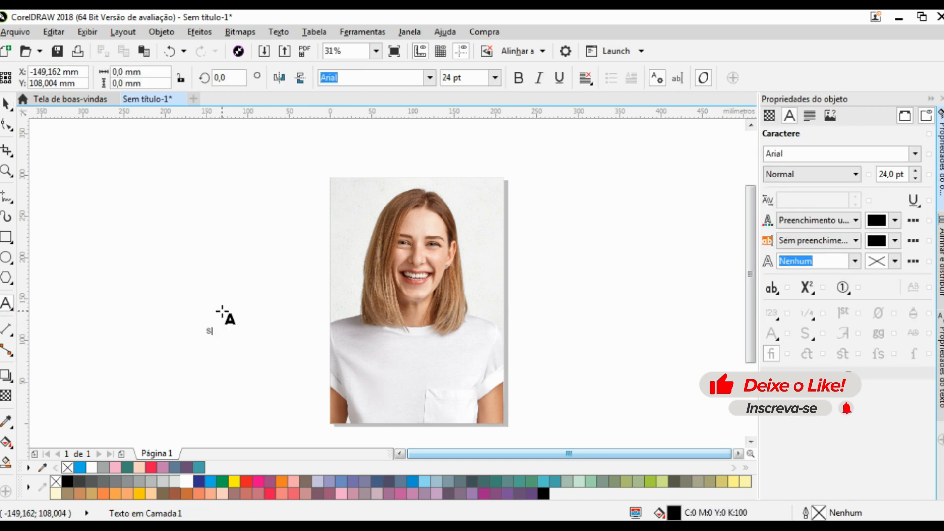
type("ORRIA")
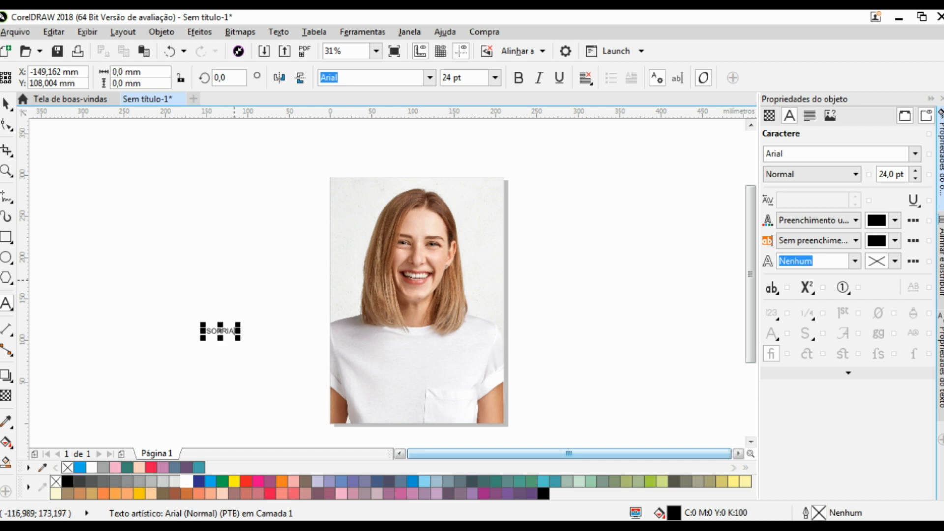
left_click_drag(239, 325, 376, 211)
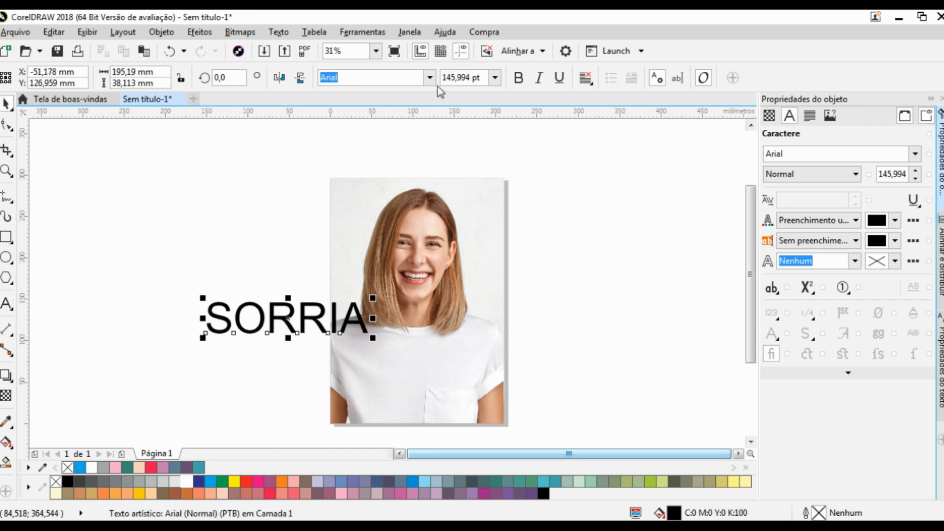
- Set the SORRIA text's font to Elephant and rotate it 90 degrees
left_click(430, 77)
left_click(386, 121)
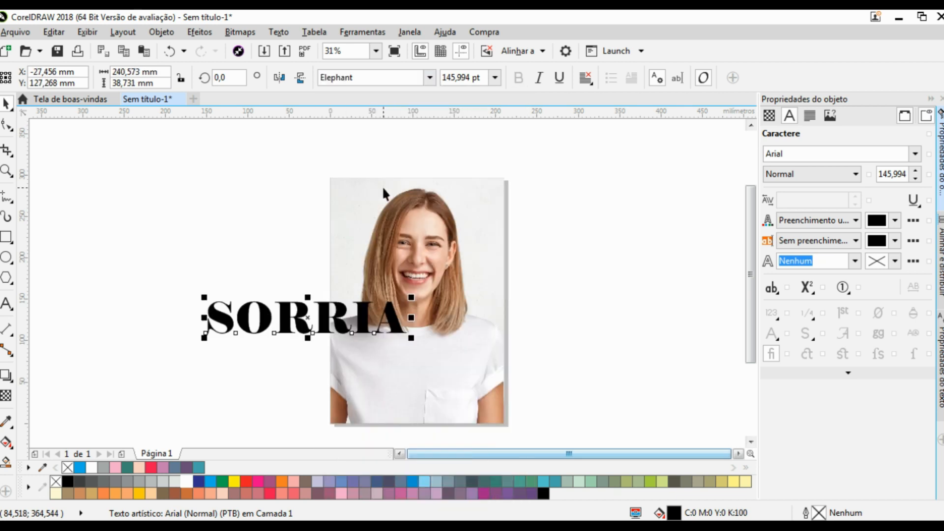
left_click_drag(362, 308, 322, 307)
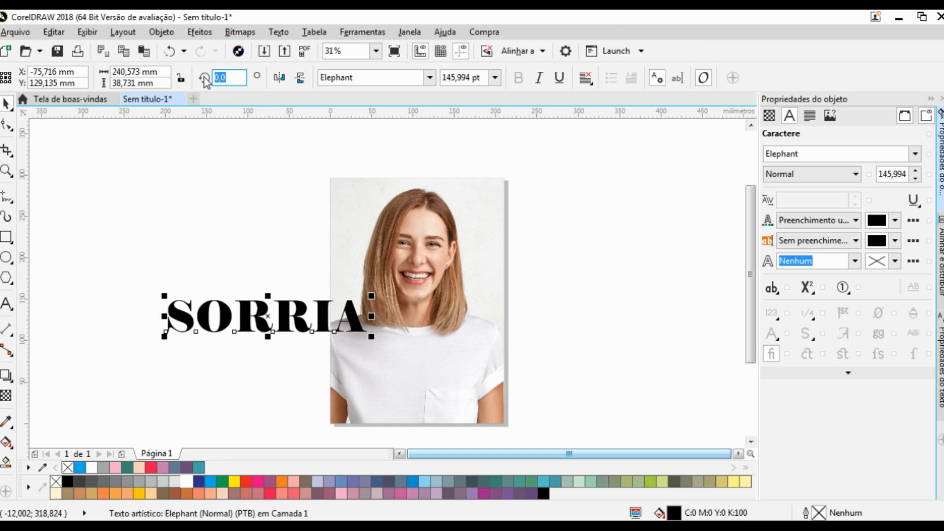
type("90")
key("Return")
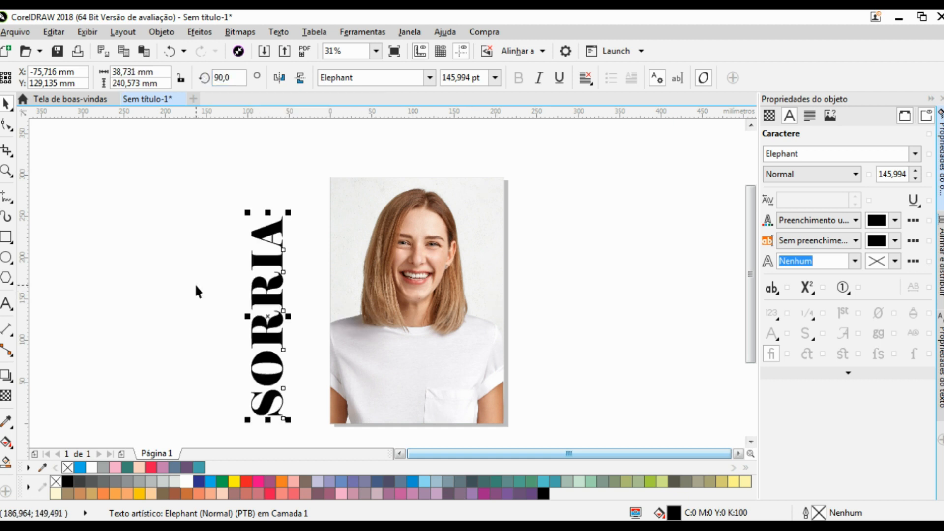
- Move the vertical SORRIA text over one half of the woman's face and scale it to about 164 pt
left_click_drag(271, 229, 391, 203)
left_click_drag(363, 392, 344, 425)
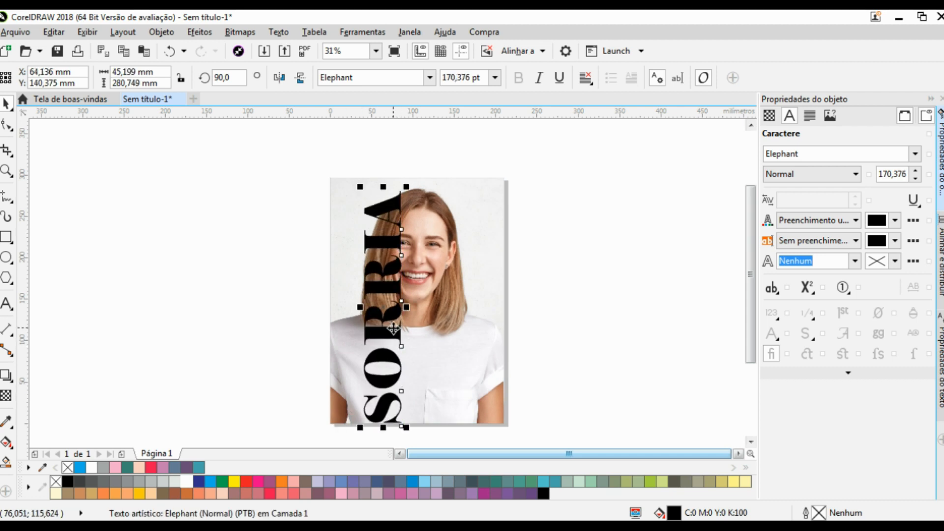
left_click_drag(390, 329, 383, 328)
scroll(384, 215, "up", 2)
left_click_drag(387, 191, 406, 195)
left_click_drag(427, 161, 424, 180)
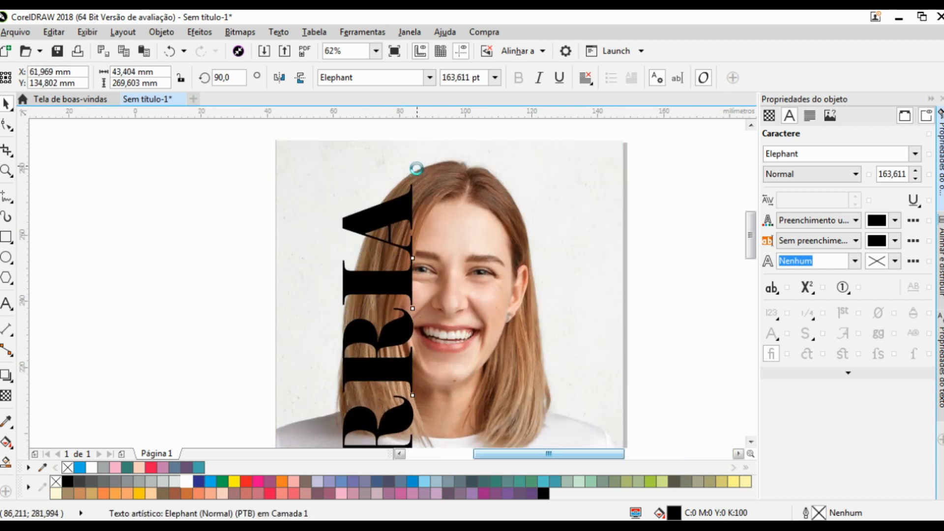
- Fine-tune the SORRIA text's position so the tip of the A meets the edge of the woman's hair
scroll(399, 228, "up", 2)
left_click_drag(400, 229, 407, 204)
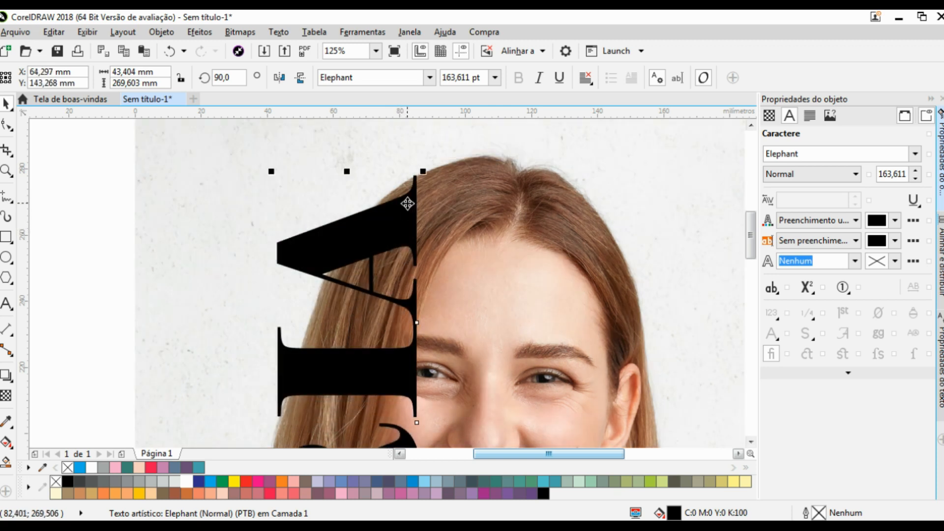
scroll(406, 206, "down", 4)
left_click_drag(399, 350, 393, 336)
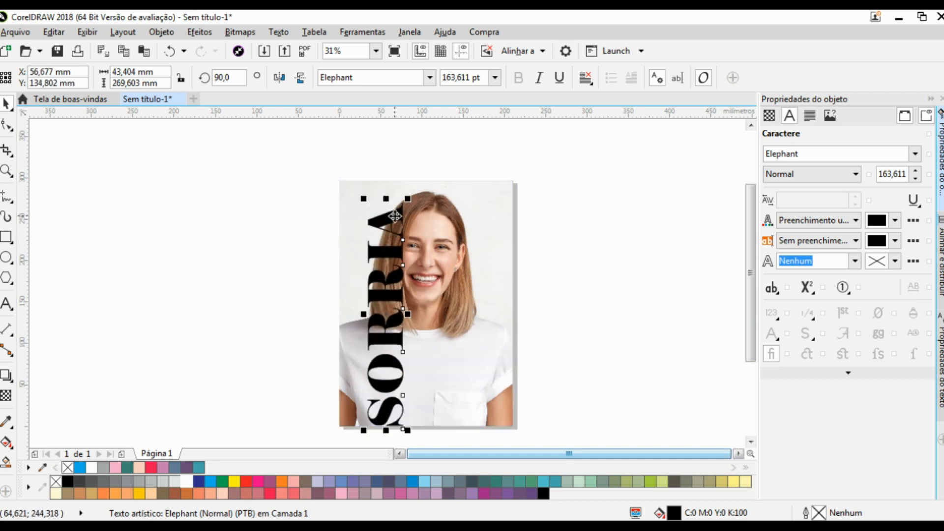
scroll(395, 216, "up", 2)
left_click_drag(396, 211, 399, 205)
scroll(399, 206, "up", 4)
left_click_drag(402, 239, 406, 217)
scroll(405, 216, "down", 2)
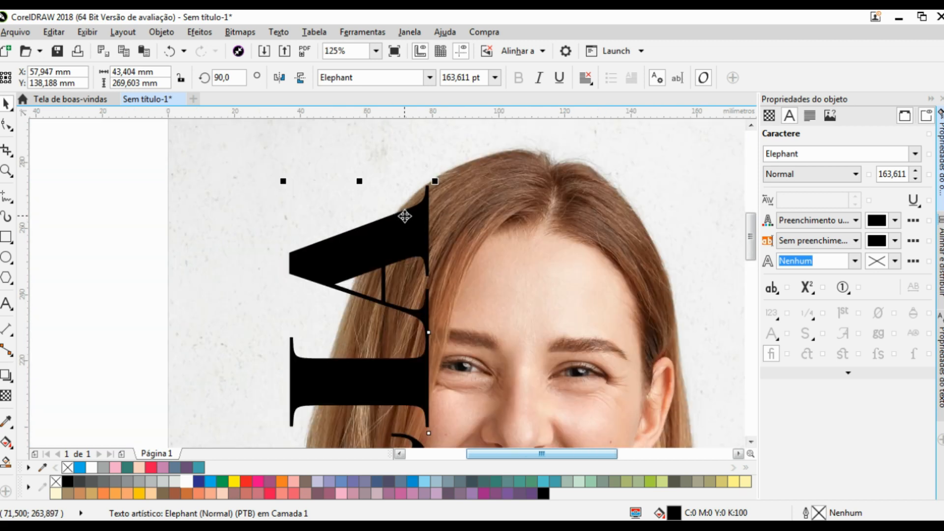
scroll(405, 216, "down", 4)
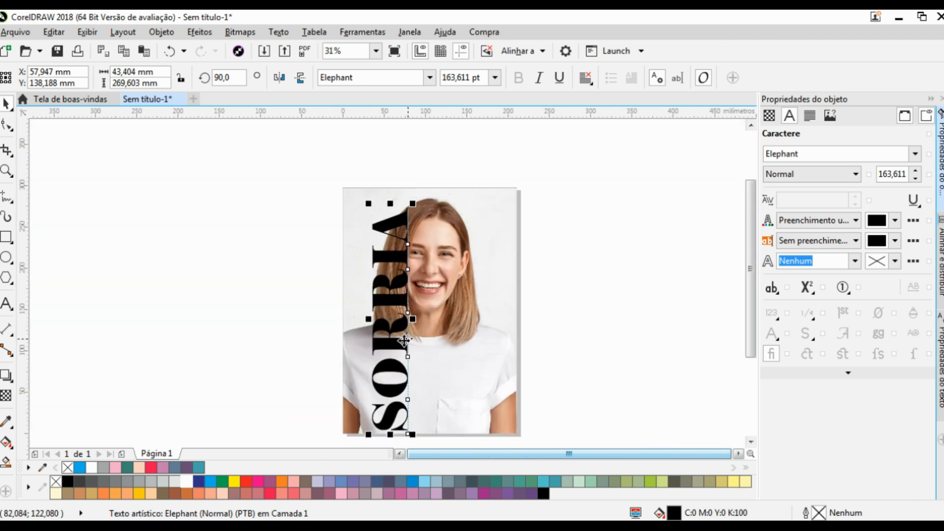
- Enlarge the SORRIA text to about 166 pt so the S reaches the page's lower edge
scroll(371, 432, "up", 1)
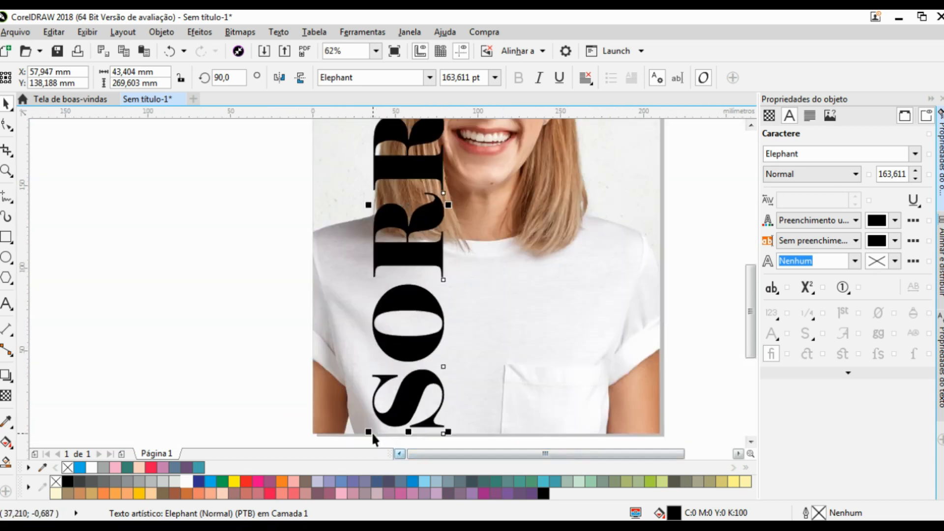
left_click_drag(370, 432, 366, 435)
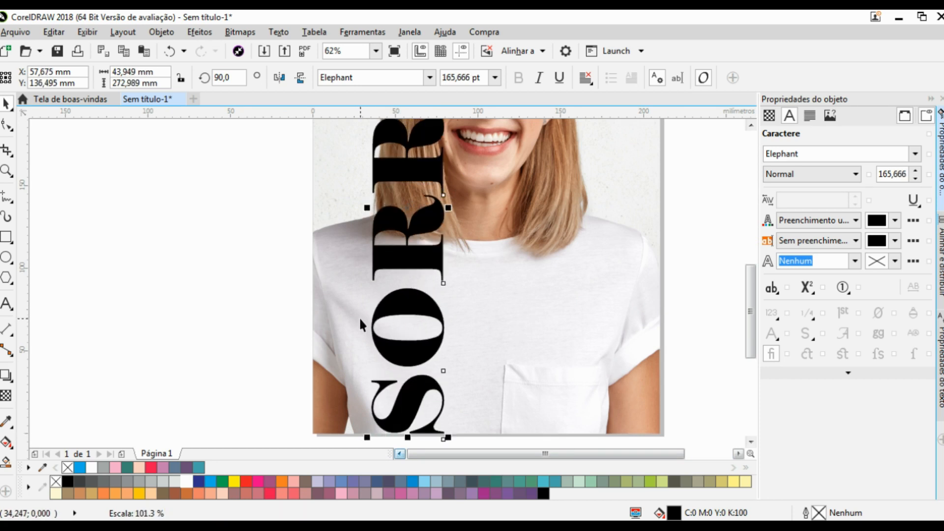
scroll(359, 317, "down", 1)
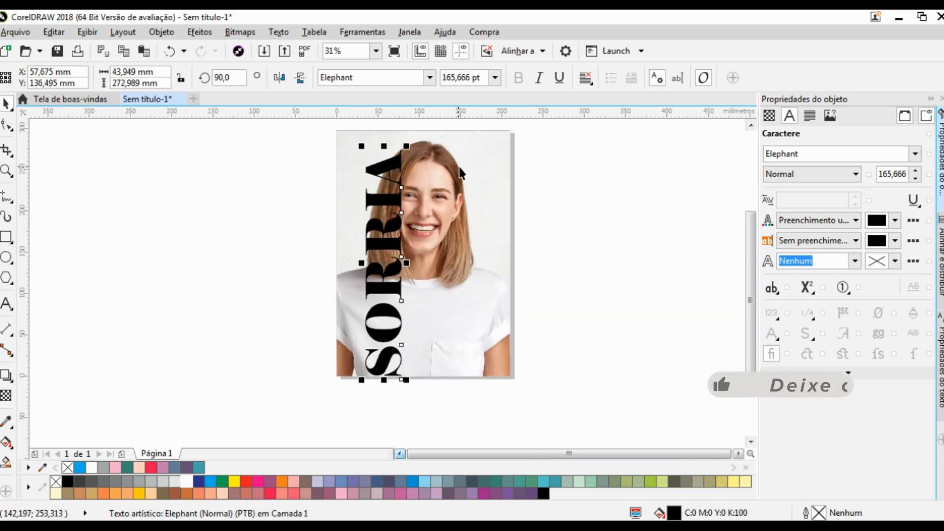
- Open the PowerClip contents for editing and select the portrait photo
left_click(483, 168)
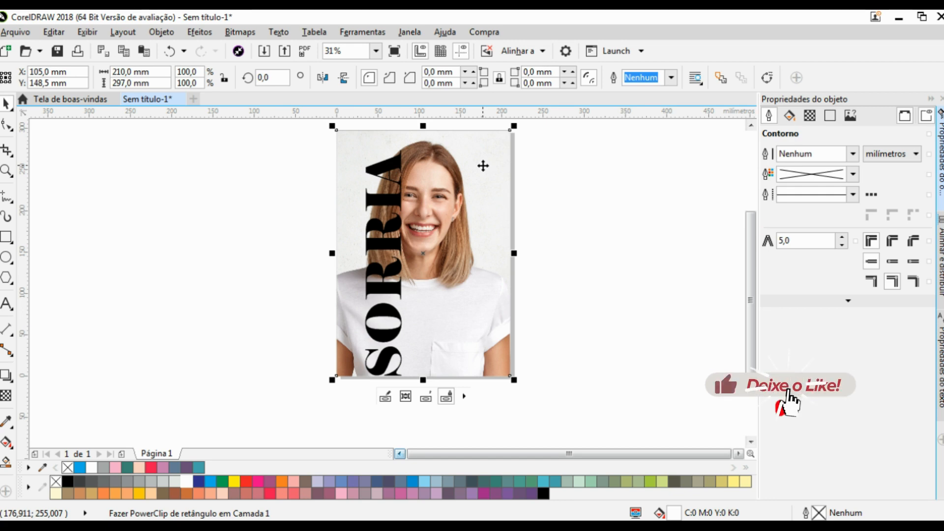
right_click(483, 169)
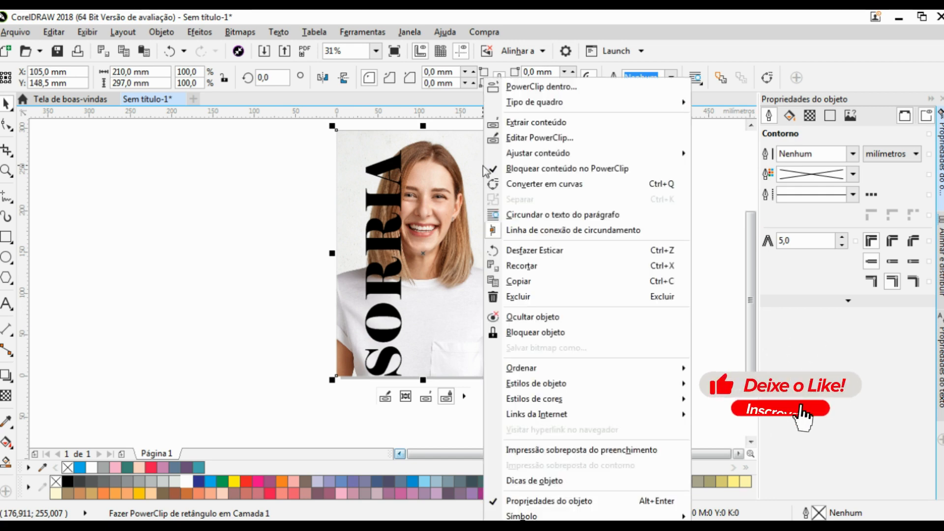
left_click(522, 140)
left_click(485, 193)
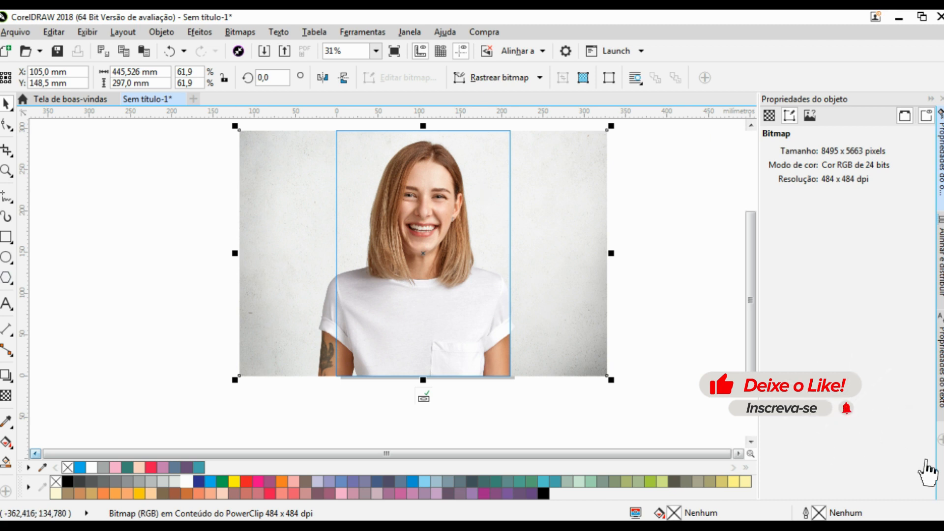
left_click(199, 32)
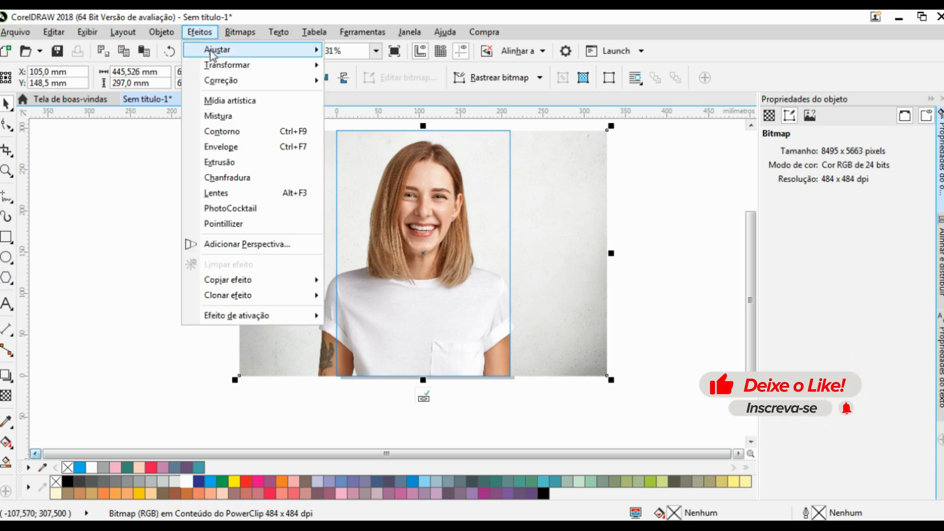
mouse_move(221, 51)
left_click(395, 180)
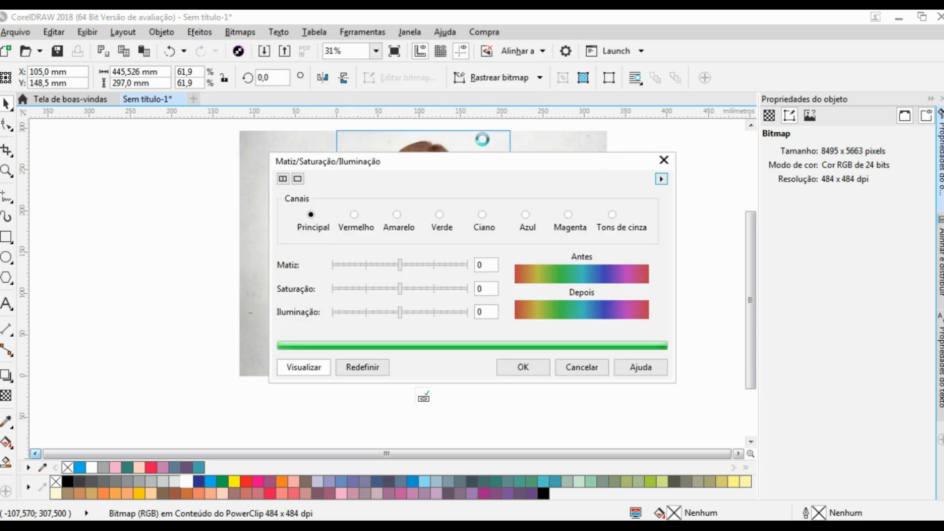
key("Escape")
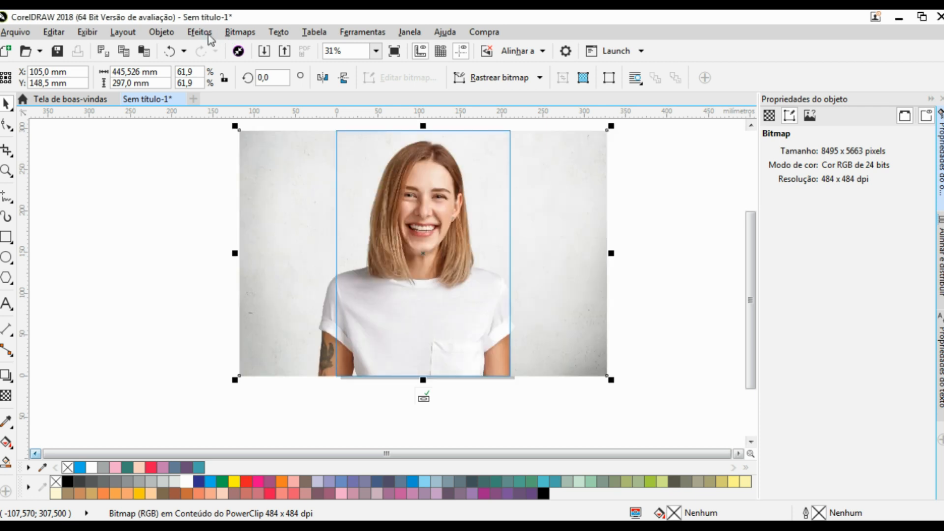
- Apply a Color Balance adjustment to the photo with cyan–red -95, magenta–green -97 and yellow–blue 100
left_click(199, 32)
mouse_move(240, 56)
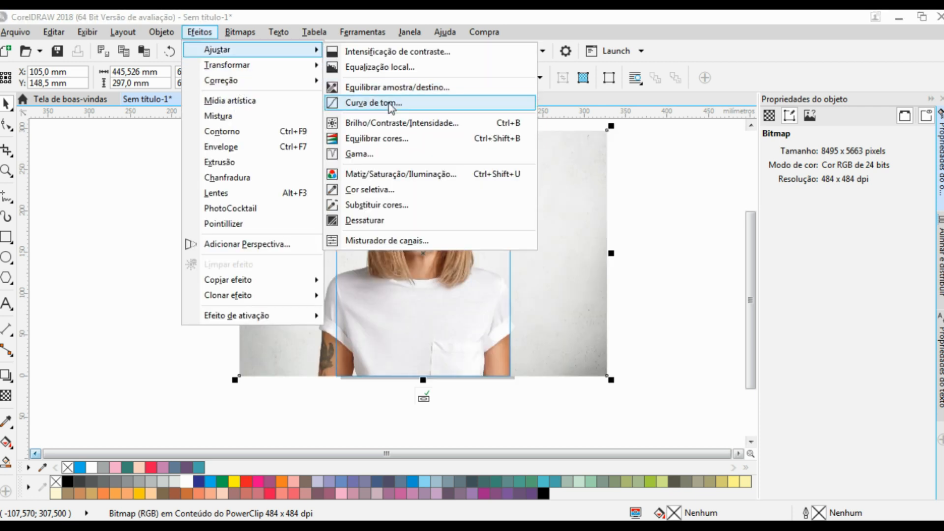
left_click(403, 139)
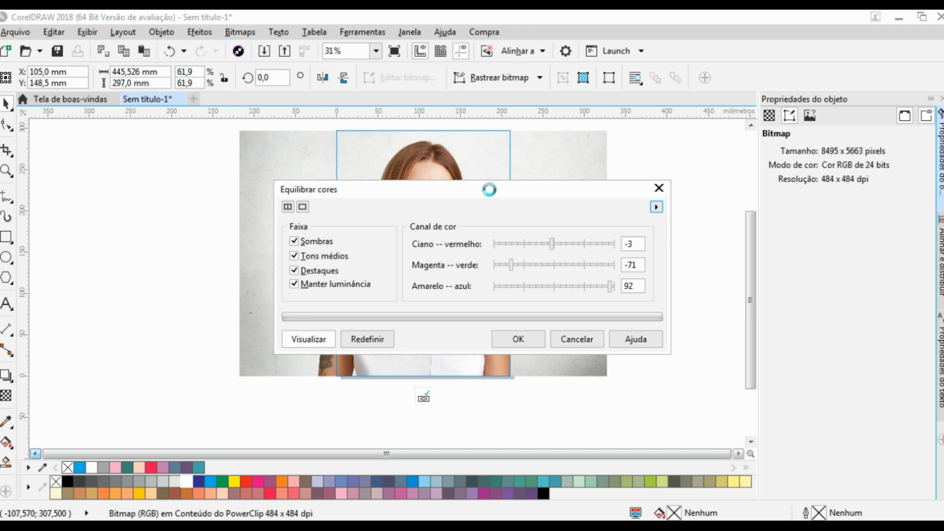
left_click_drag(492, 193, 675, 240)
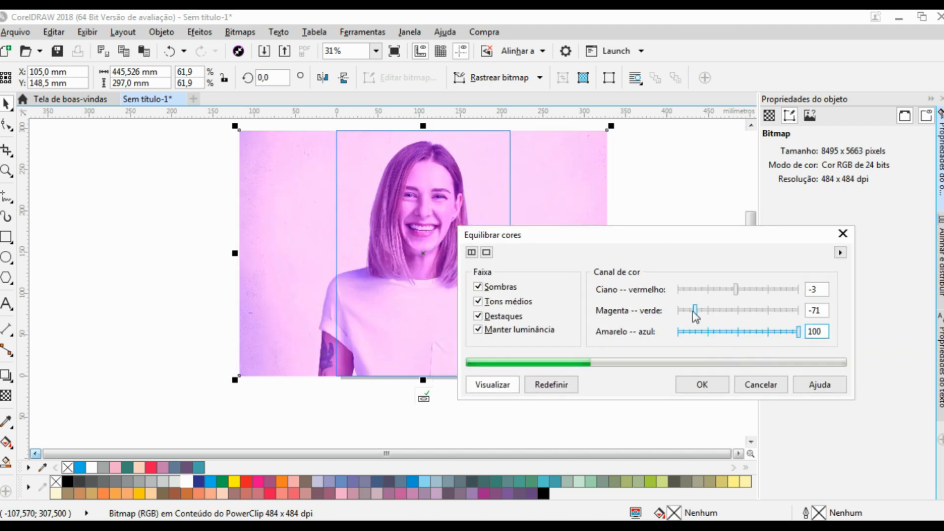
left_click(681, 312)
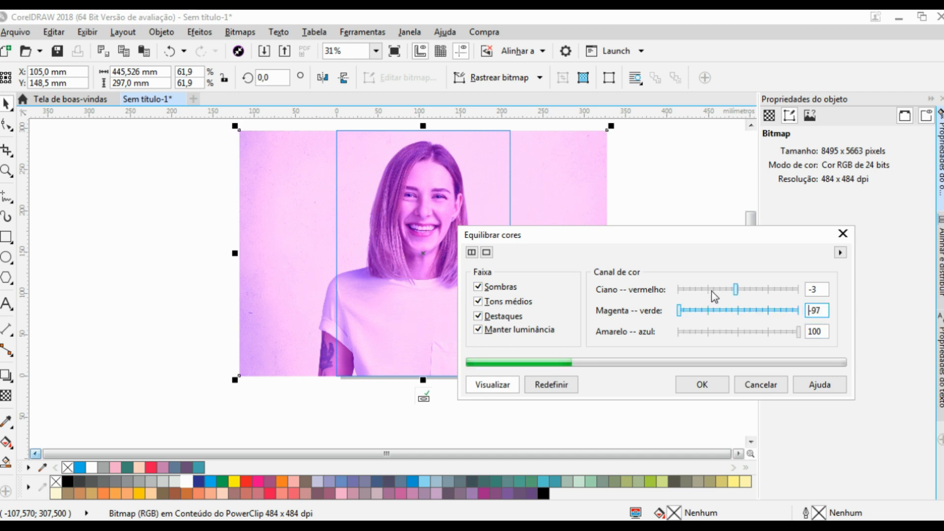
left_click(681, 291)
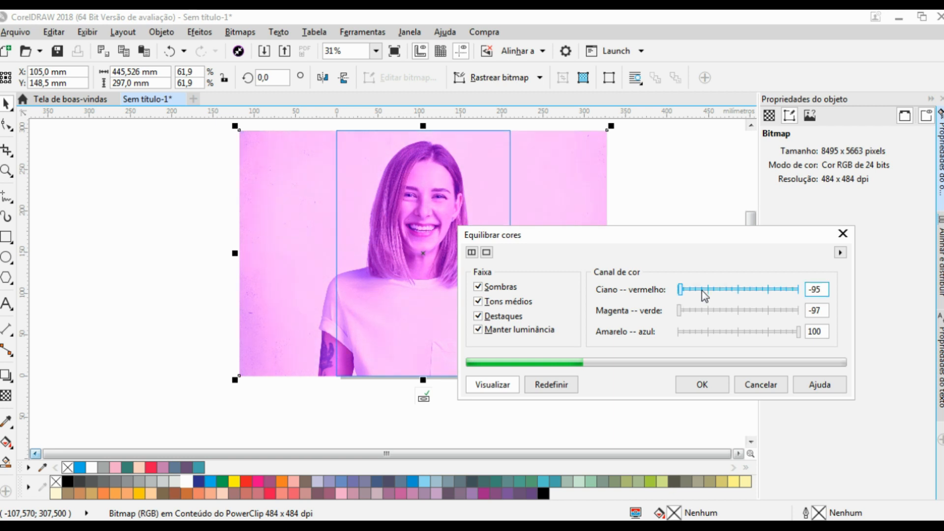
left_click(703, 385)
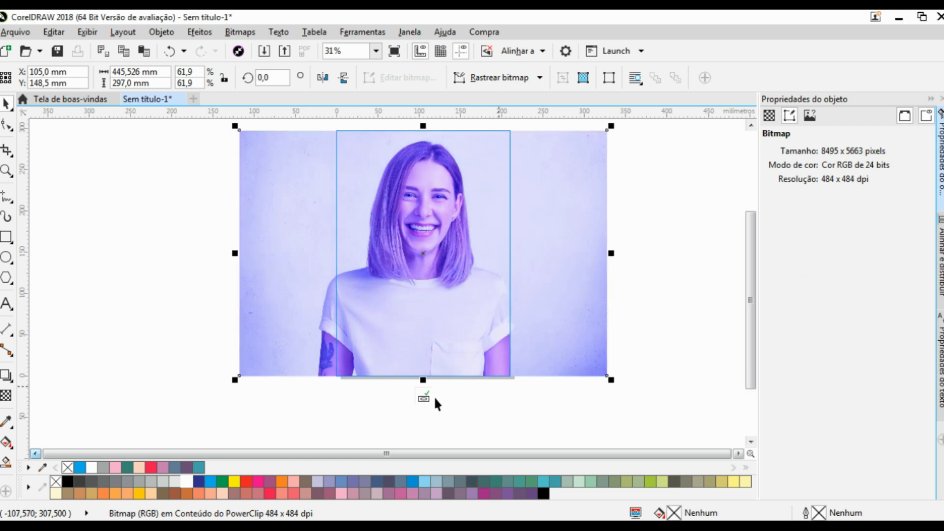
- Copy the colour-adjusted portrait photo and finish editing the PowerClip contents
key("ctrl+c")
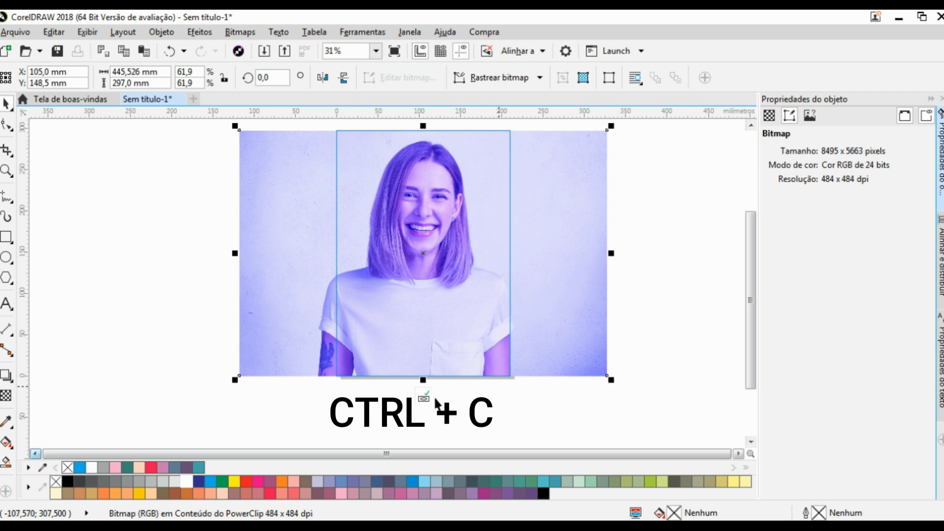
left_click(406, 396)
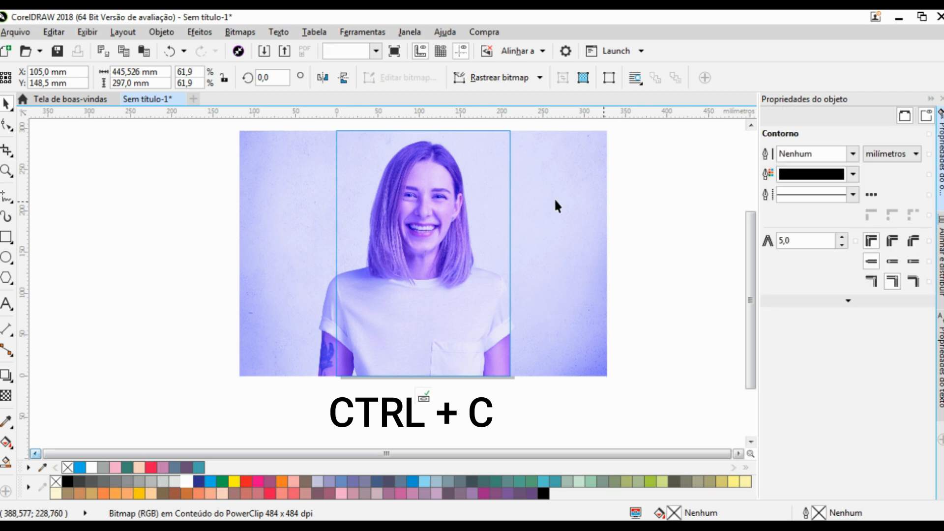
left_click(556, 200)
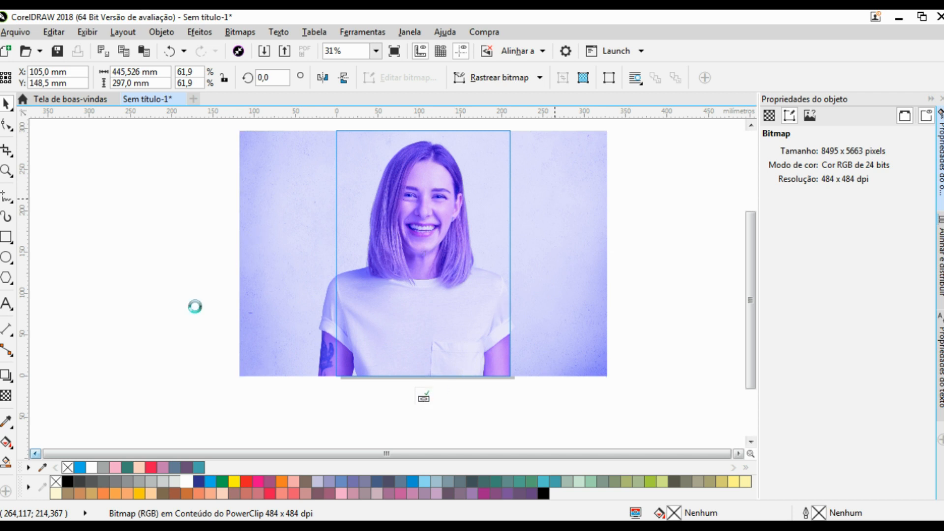
left_click(195, 314, "ctrl")
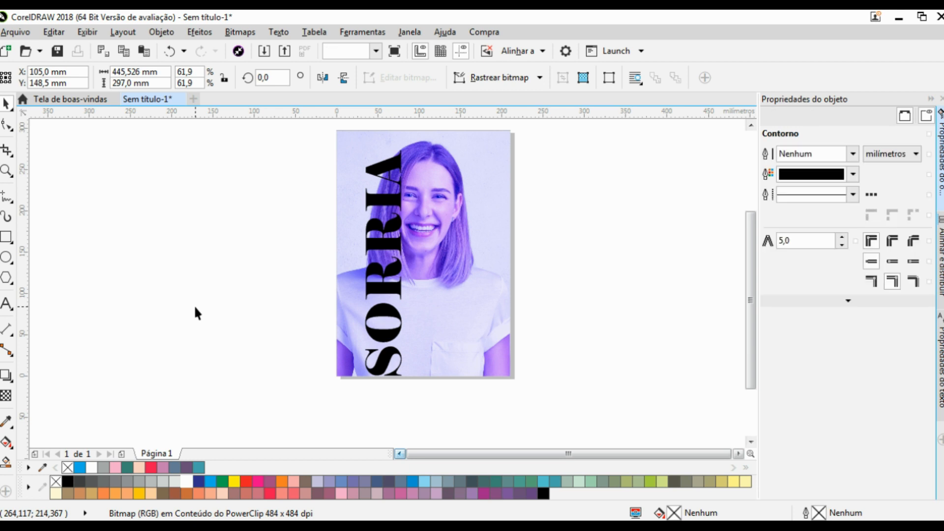
- Draw a rectangle about 79 × 301 mm from the page's left edge to the SORRIA text's right edge, with white fill and outline
left_click(394, 202)
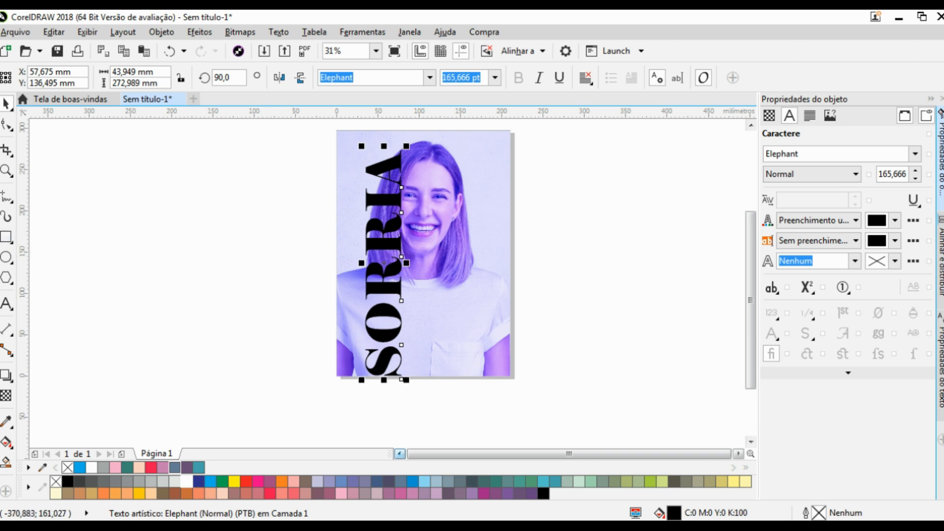
left_click(5, 237)
left_click_drag(337, 131, 402, 379)
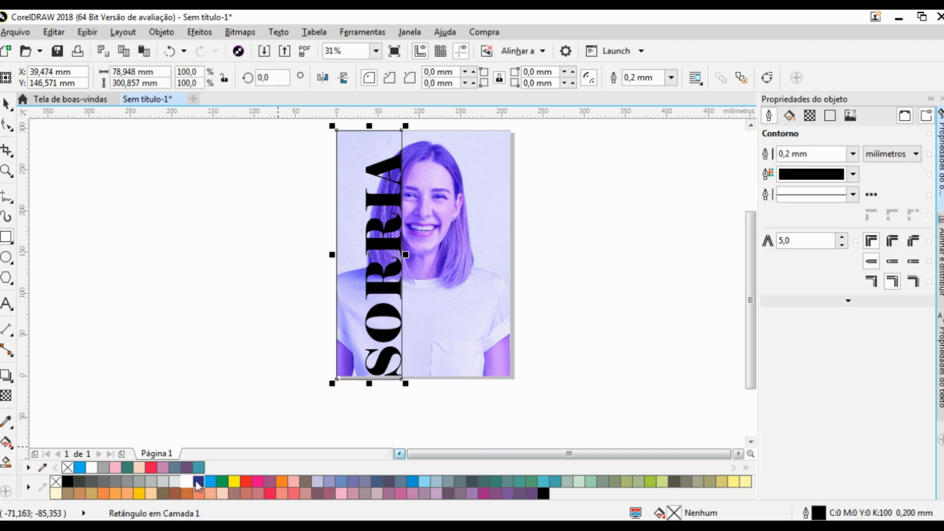
left_click(188, 482)
right_click(188, 482)
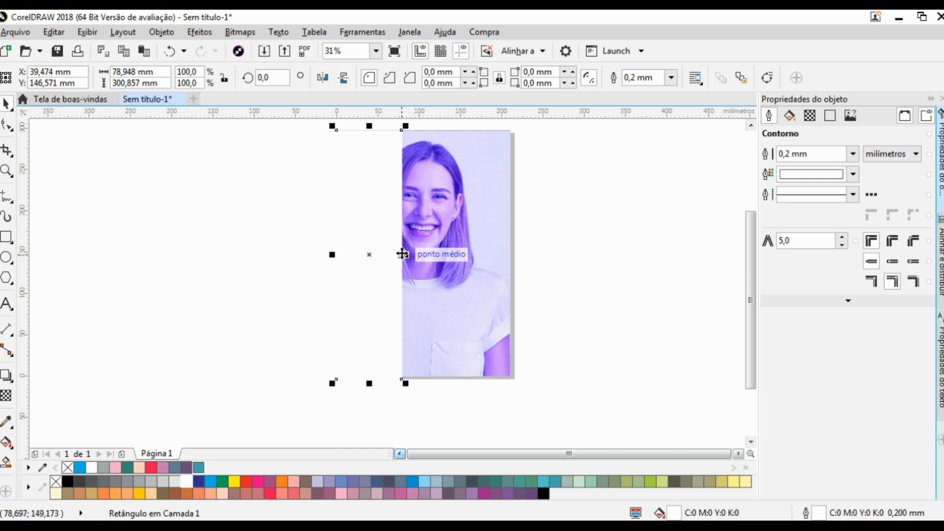
- Move the white rectangle across so its left edge lines up with the right ends of the SORRIA letters
scroll(400, 253, "up", 3)
left_click_drag(401, 252, 421, 303)
scroll(446, 309, "up", 3)
scroll(420, 302, "down", 3)
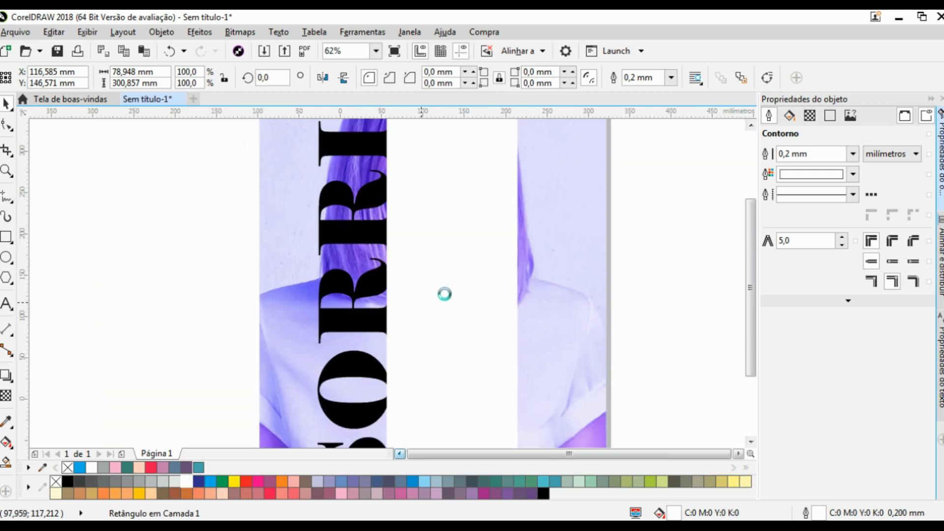
left_click(451, 245)
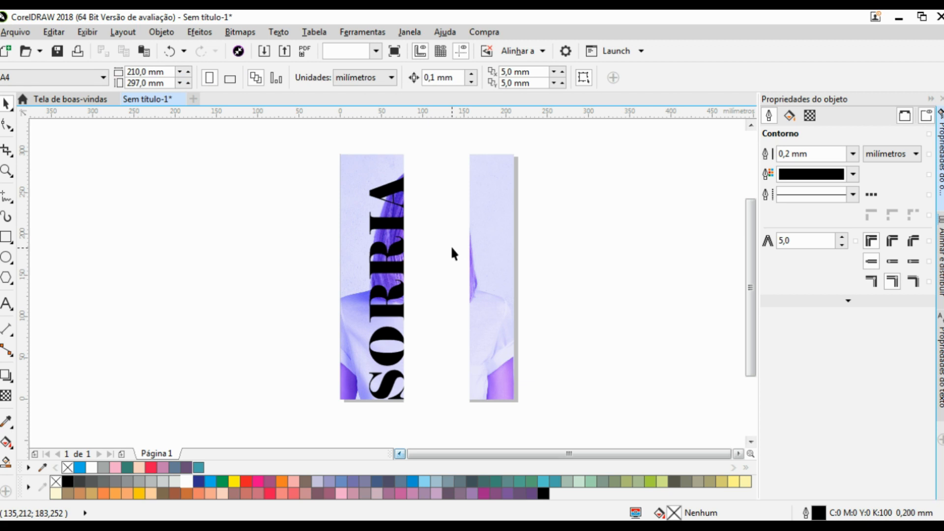
- Trim the right side of the SORRIA text straight with the white rectangle and delete the rectangle
left_click(400, 266)
left_click(389, 273, "shift")
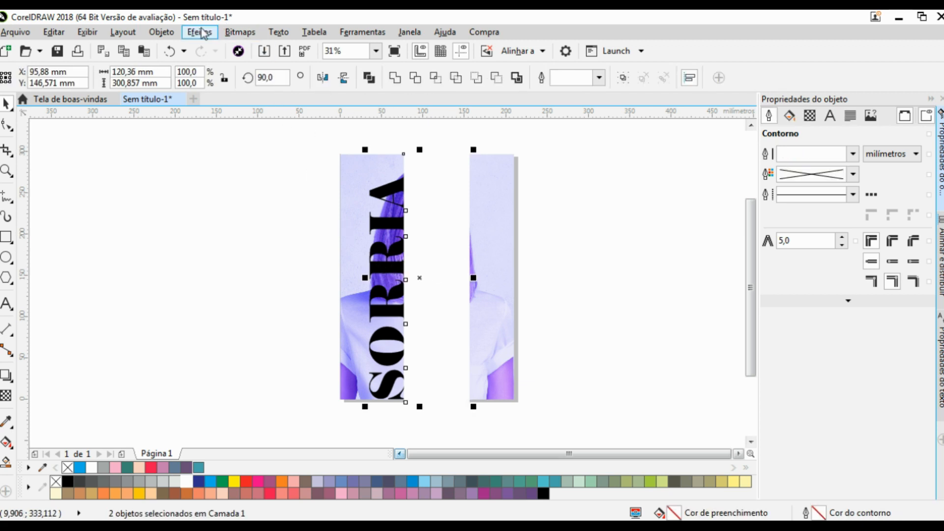
left_click(173, 35)
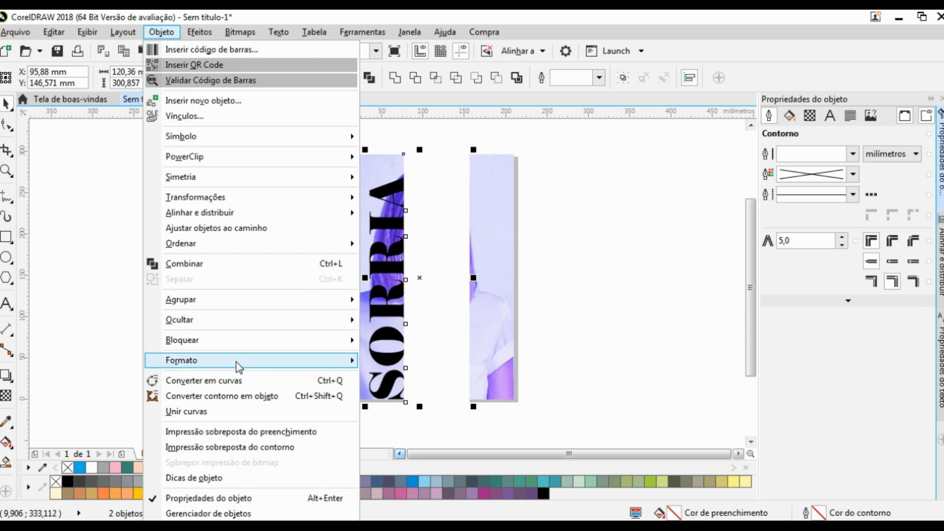
mouse_move(236, 362)
left_click(419, 378)
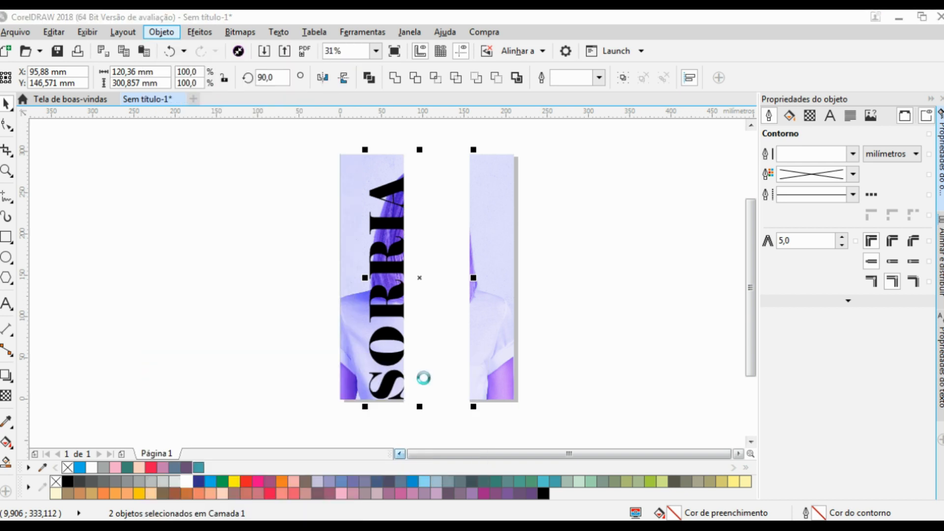
key("Delete")
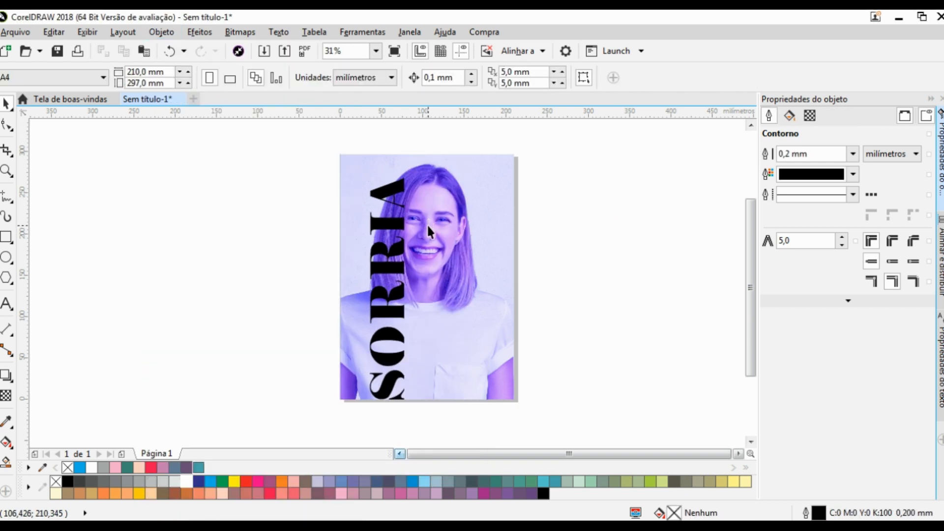
scroll(406, 298, "up", 2)
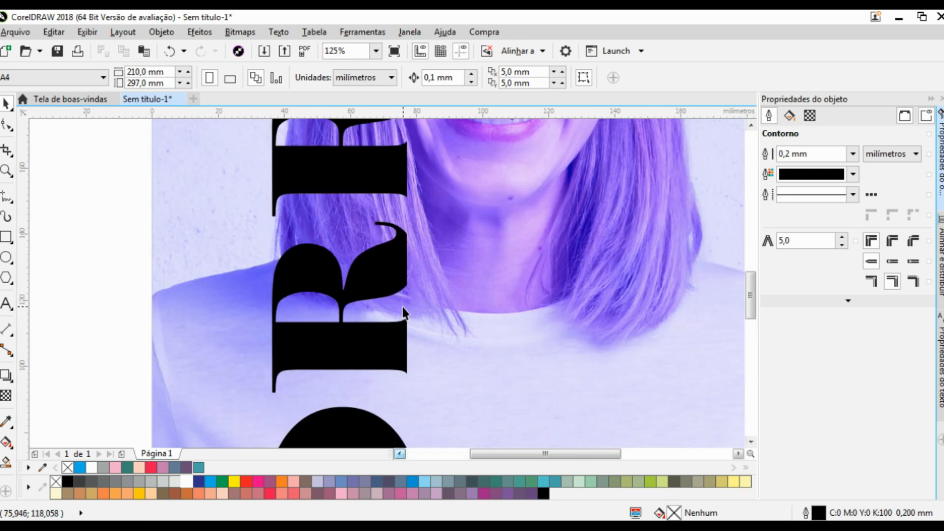
scroll(406, 287, "down", 2)
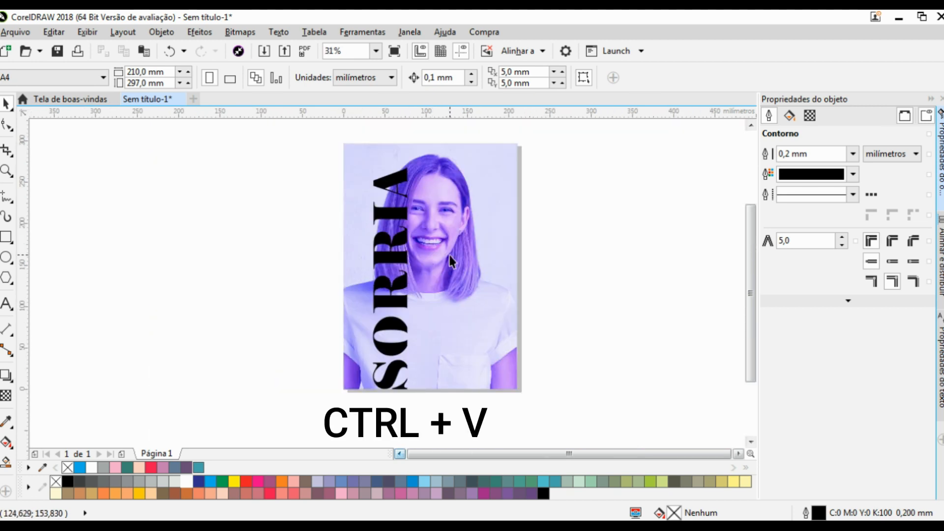
- Paste the copied portrait photo over the page and bring the SORRIA shape to the front
key("ctrl+v")
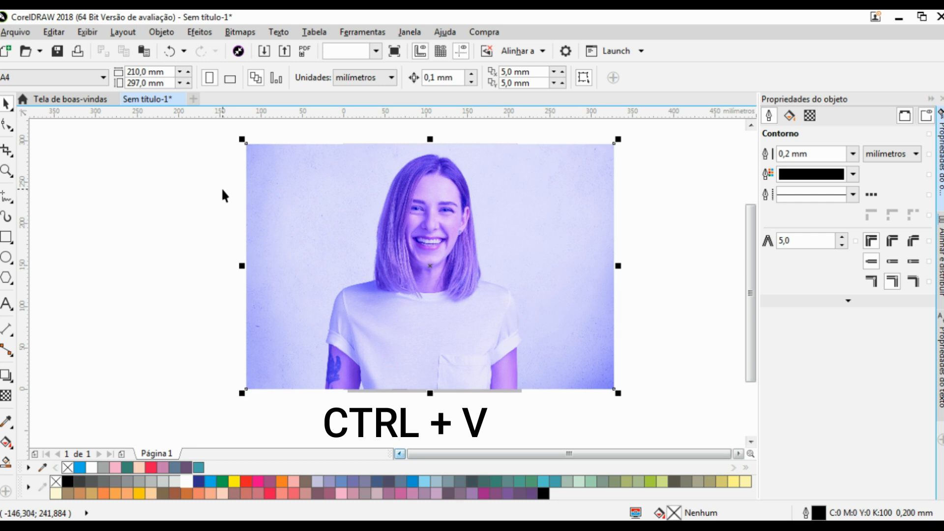
left_click_drag(211, 138, 447, 423)
key("shift+Page_Up")
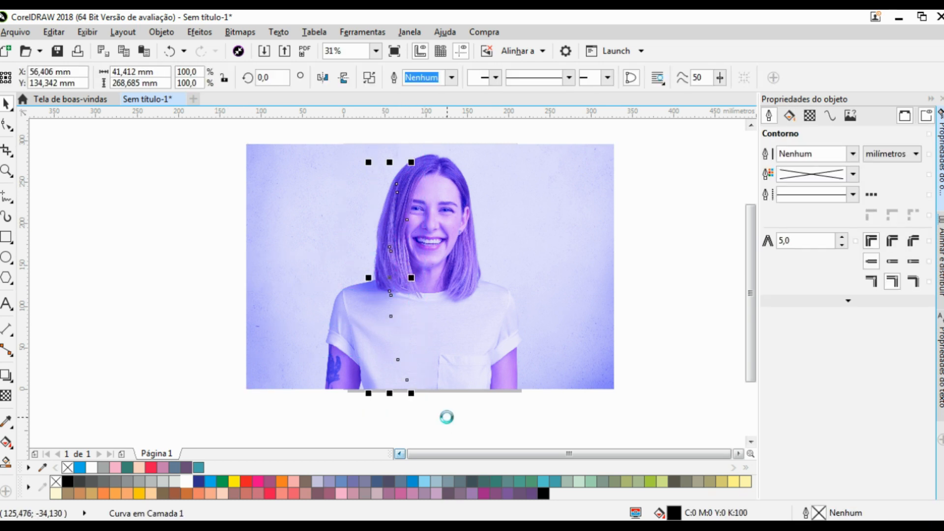
- PowerClip the pasted portrait photo inside the SORRIA letters
left_click(550, 216)
right_click(550, 215)
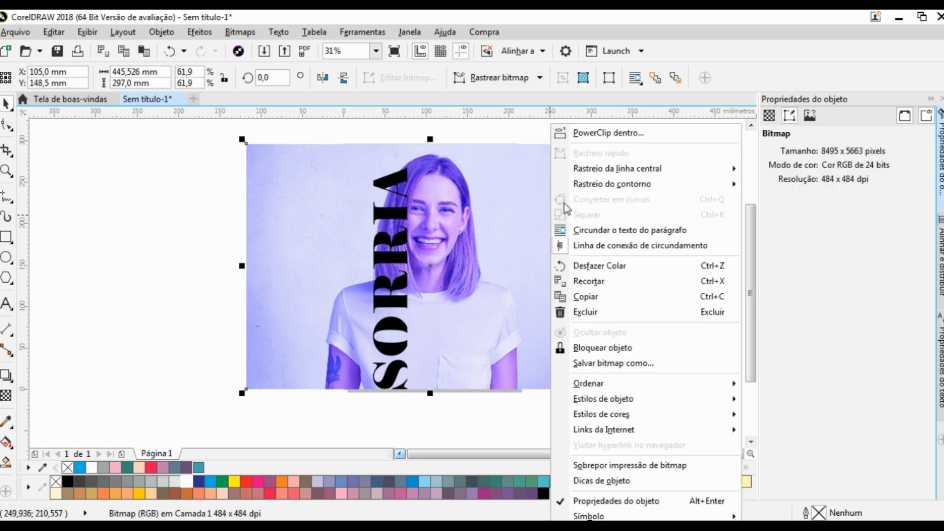
left_click(605, 131)
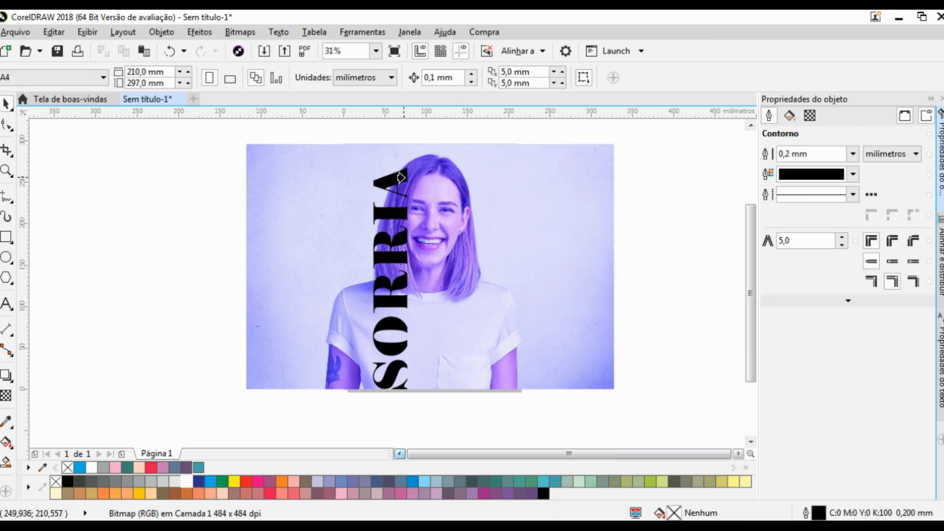
left_click(401, 177)
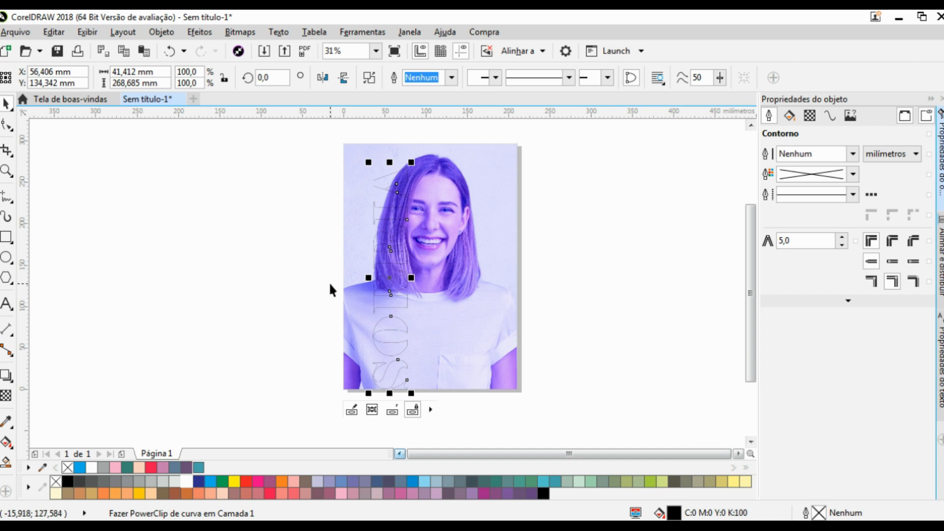
- Draw a white rectangle about 118 × 324 mm covering the page's left part up to the right edge of the SORRIA letters
left_click(6, 240)
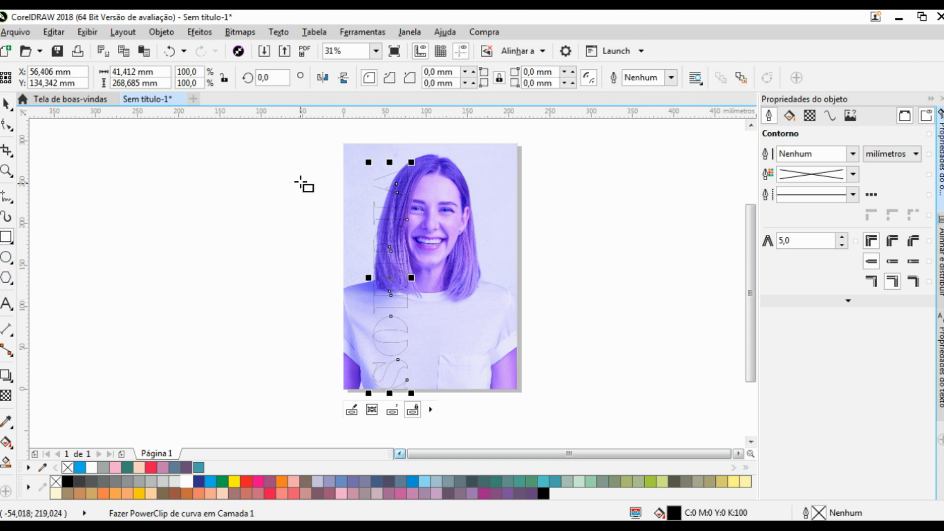
left_click_drag(310, 133, 406, 400)
scroll(410, 374, "up", 4)
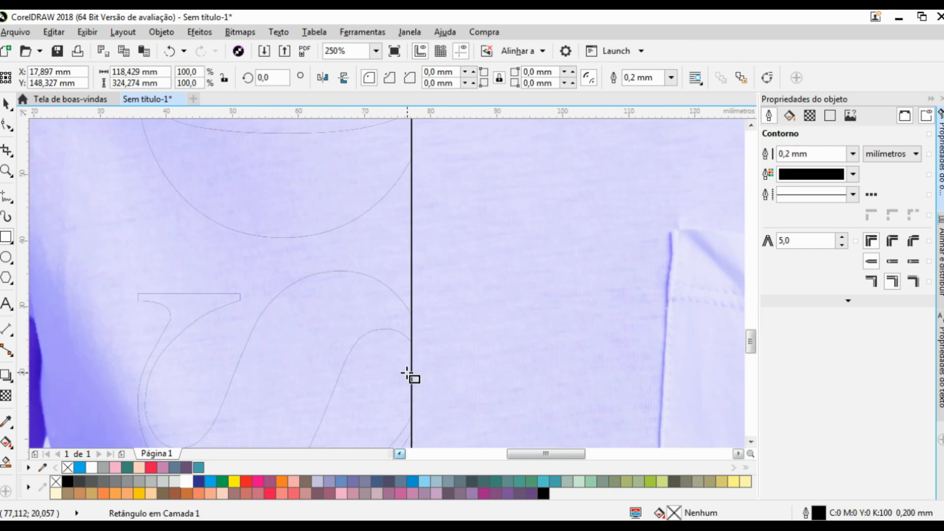
scroll(410, 372, "down", 2)
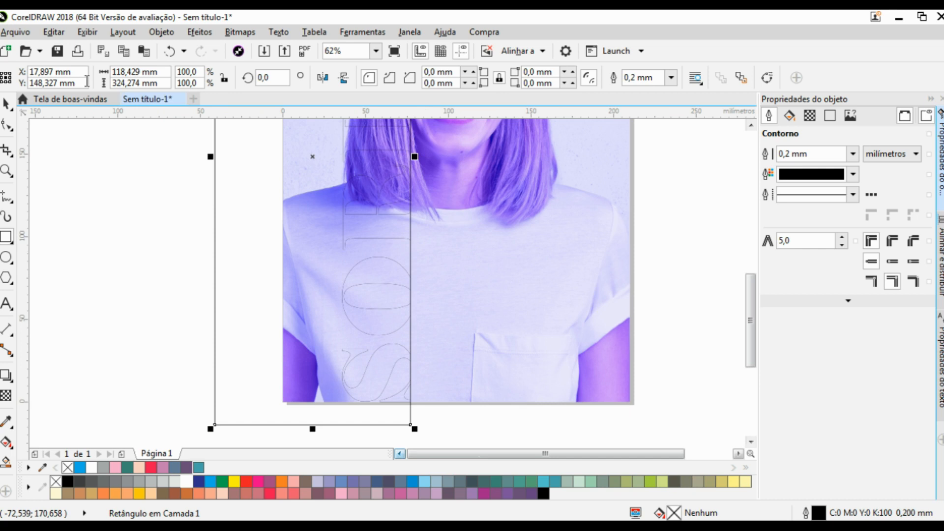
scroll(322, 333, "down", 2)
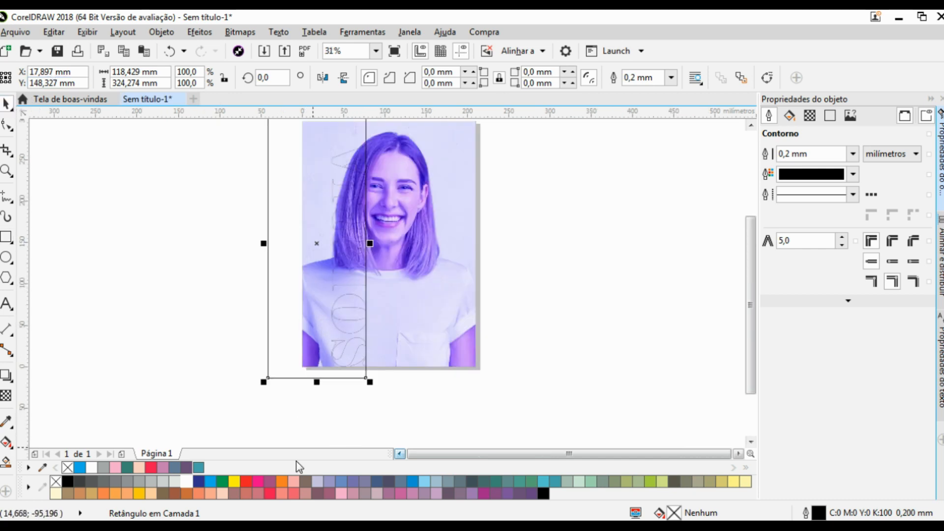
left_click(191, 486)
right_click(191, 487)
- Select the photo-filled SORRIA letters and bring them in front of the white rectangle
scroll(320, 302, "down", 4)
left_click_drag(267, 205, 333, 328)
scroll(329, 328, "up", 2)
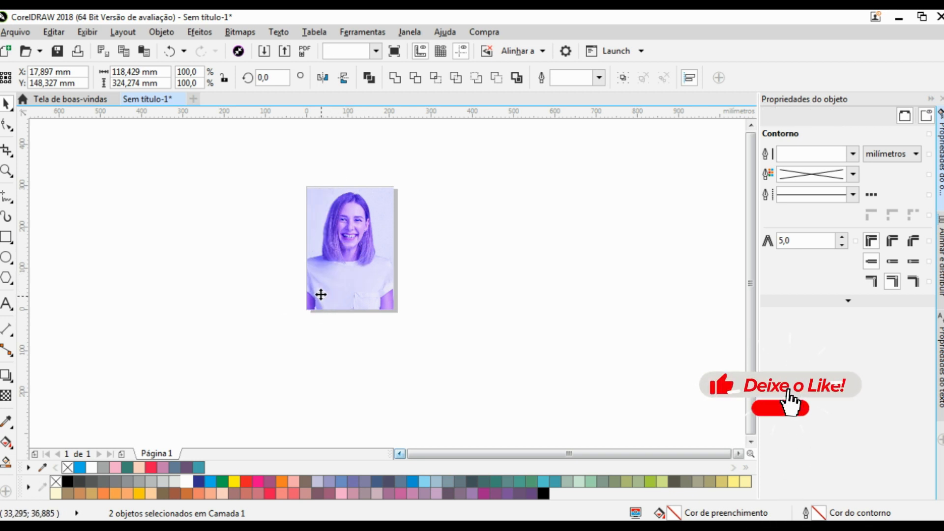
key("Escape")
left_click_drag(239, 167, 337, 341)
left_click_drag(359, 164, 306, 357)
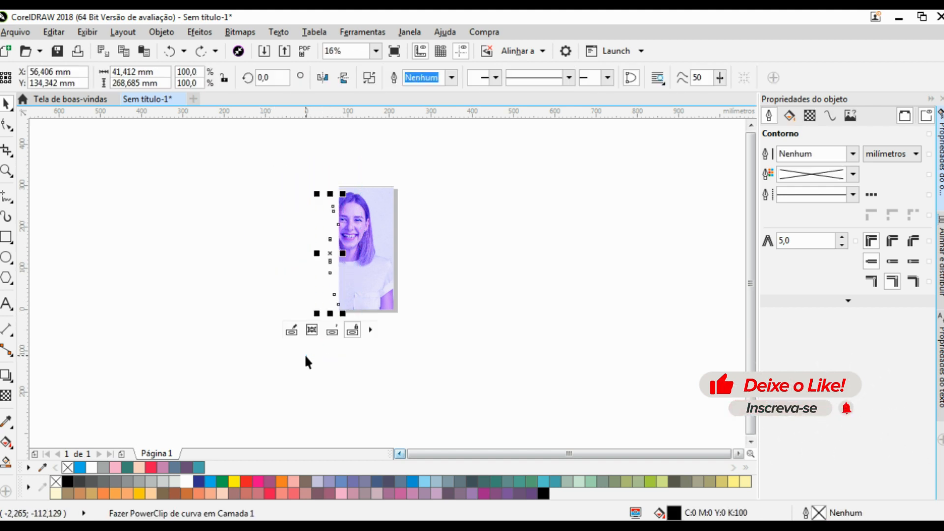
- Trim the background photo frame with the white rectangle and delete the rectangle
scroll(333, 268, "up", 2)
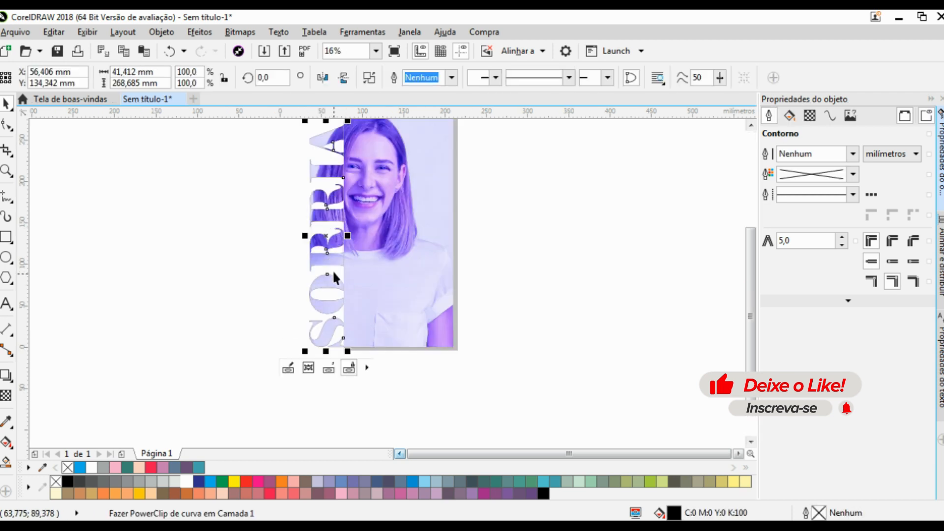
left_click(294, 293)
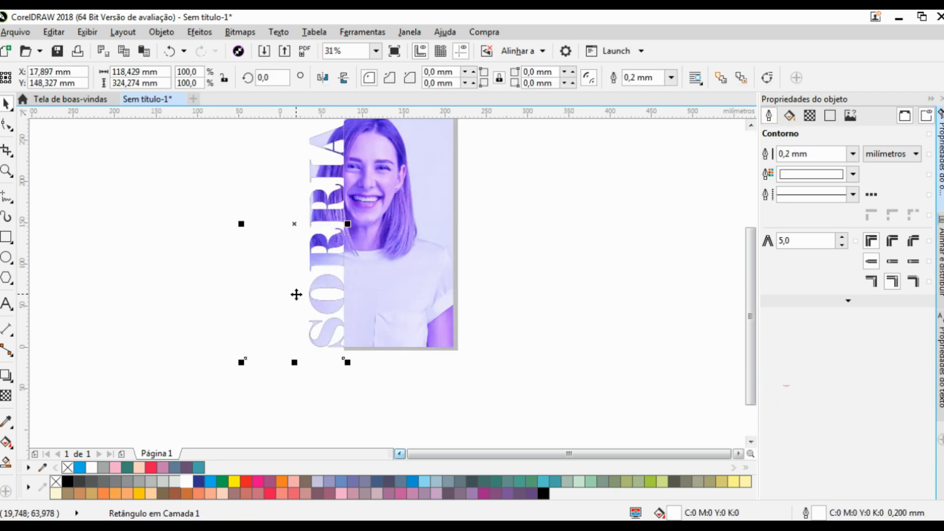
left_click(376, 279, "shift")
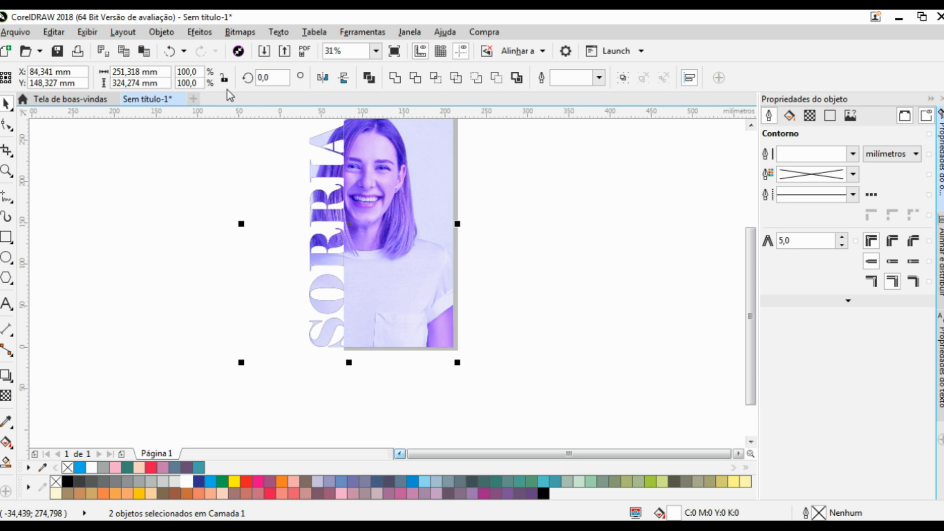
left_click(162, 32)
mouse_move(274, 361)
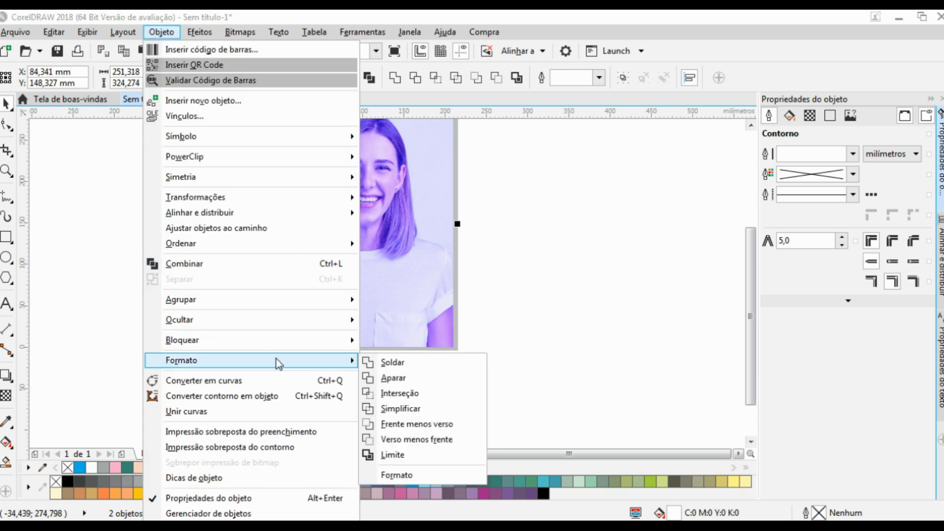
left_click(402, 382)
left_click(571, 256)
left_click(280, 223)
key("Delete")
scroll(398, 323, "down", 2)
scroll(374, 305, "up", 4)
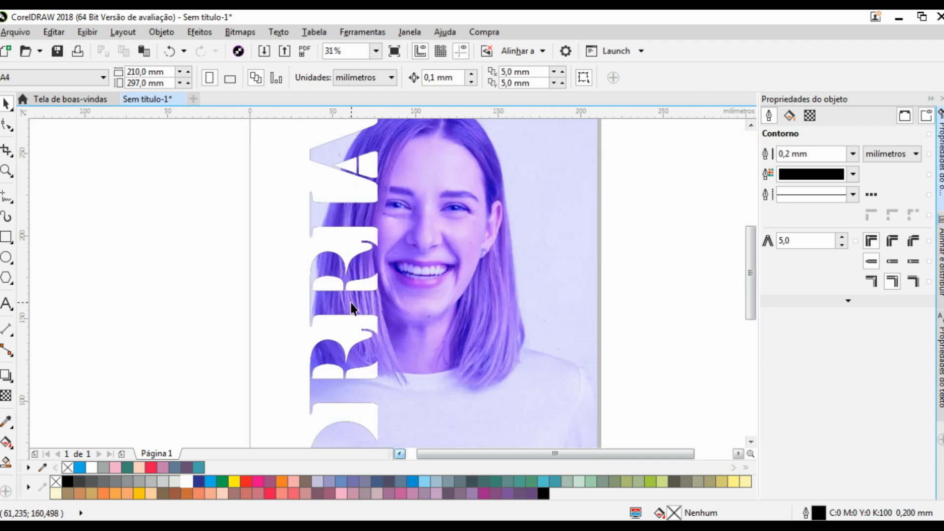
scroll(378, 285, "down", 2)
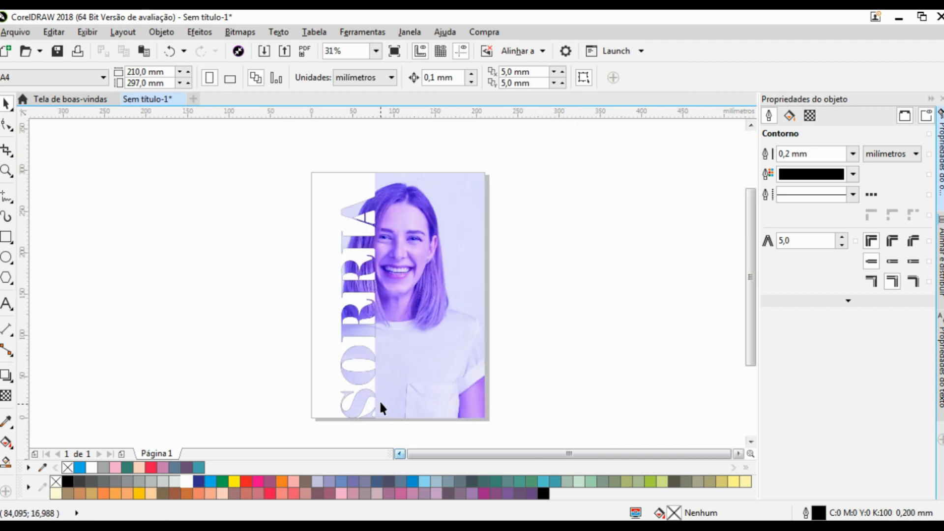
- Add a page-sized 210 × 297 mm background rectangle with fill and outline in orange C0 M60 Y60 K0
double_click(7, 238)
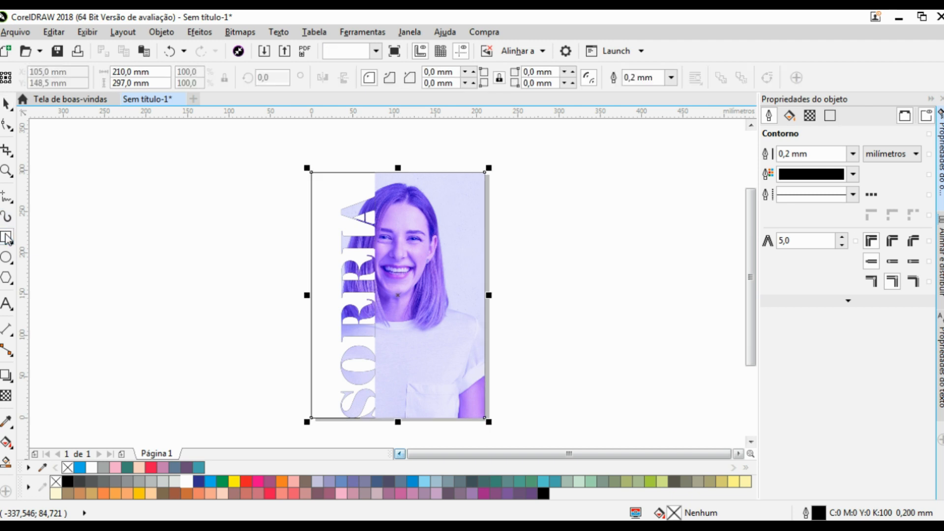
left_click(198, 492)
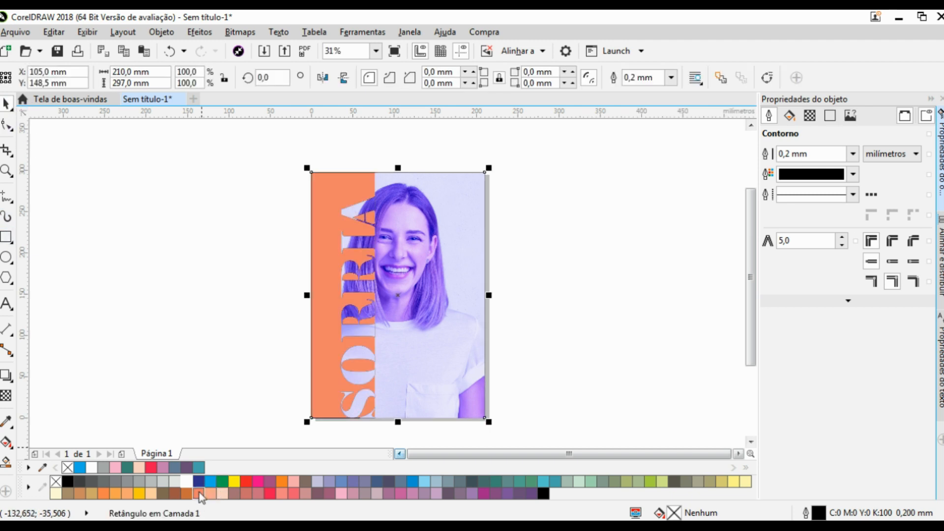
right_click(199, 491)
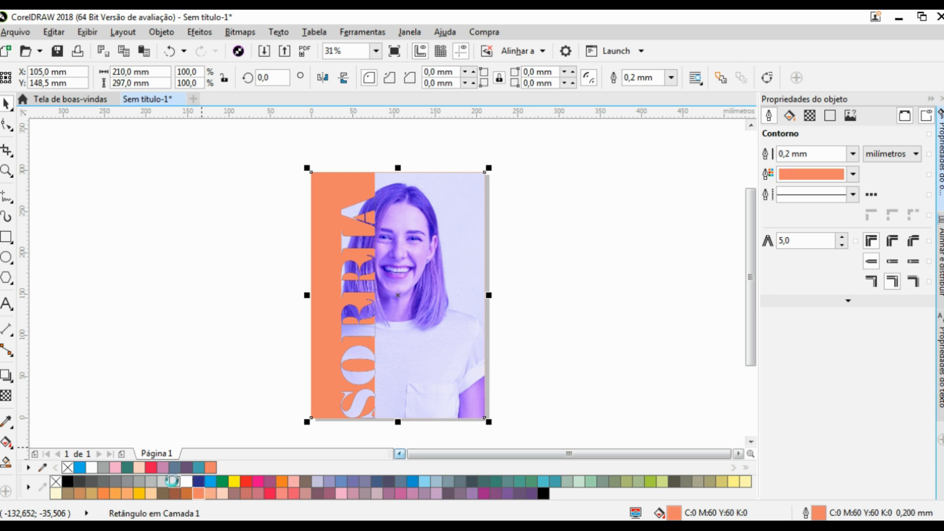
- Fill the background rectangle with light blue C40 M0 Y0 K0 and apply a linear gradient running from its upper part down to the S
left_click(175, 482)
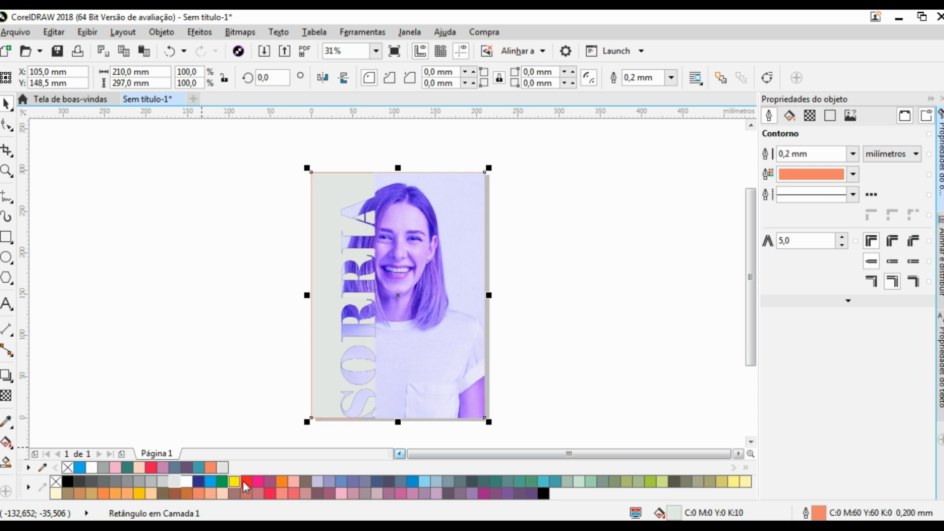
left_click(414, 482)
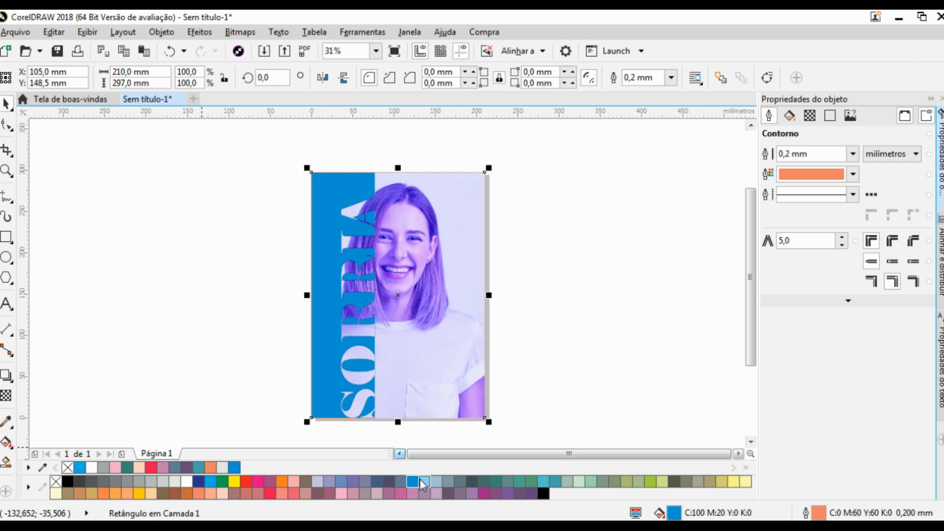
left_click(421, 481)
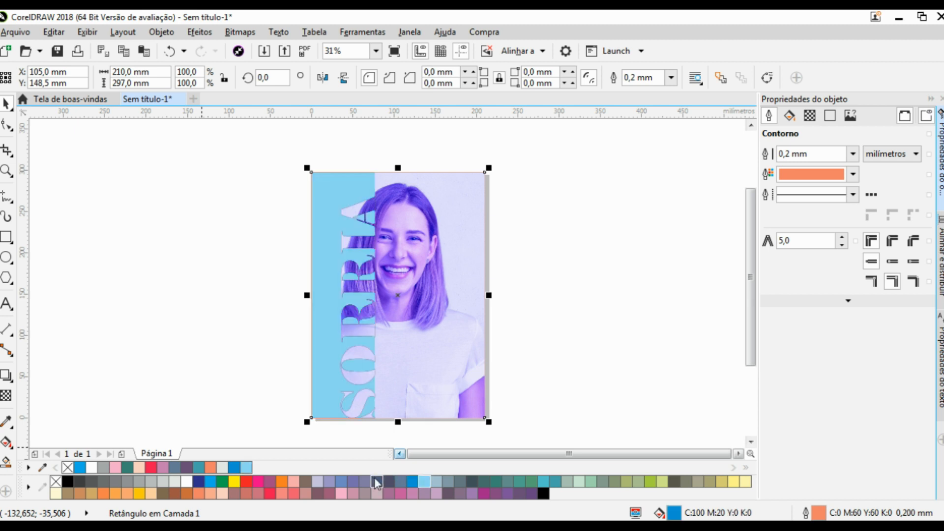
left_click(8, 442)
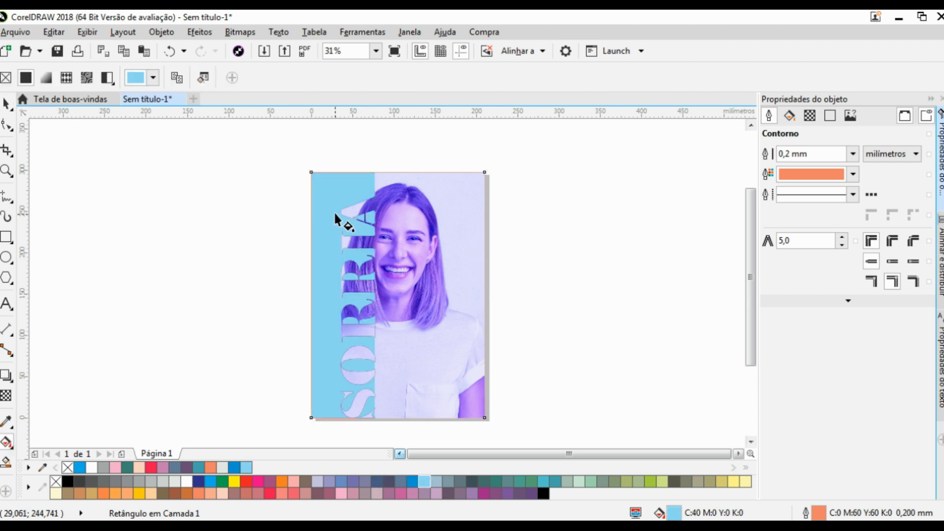
left_click_drag(331, 197, 369, 386)
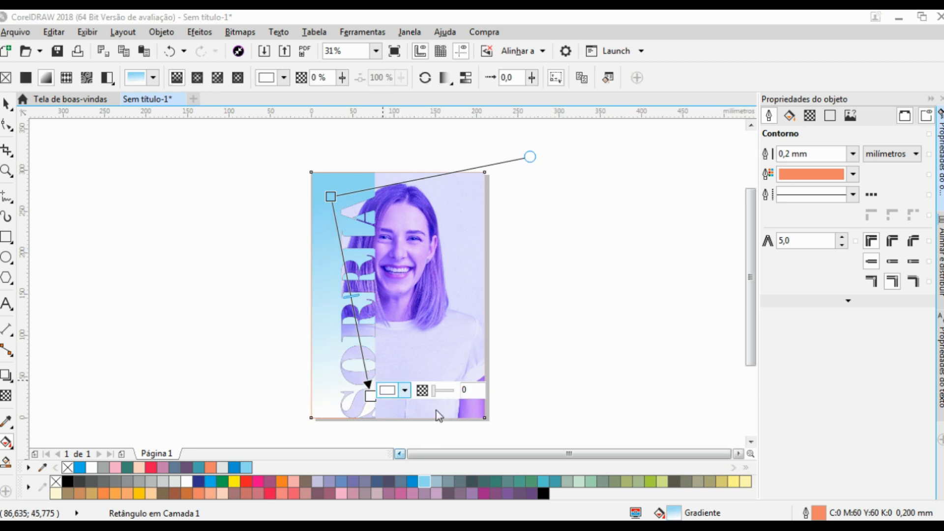
- Set the end colour of the background gradient to purple C43 M82 Y0 K0 in the CMYK colour picker
left_click(402, 392)
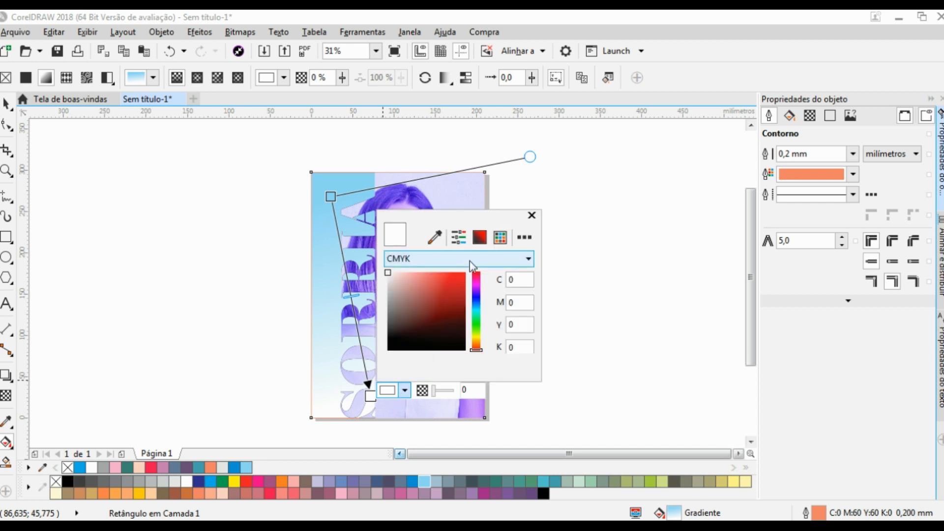
left_click_drag(457, 265, 595, 253)
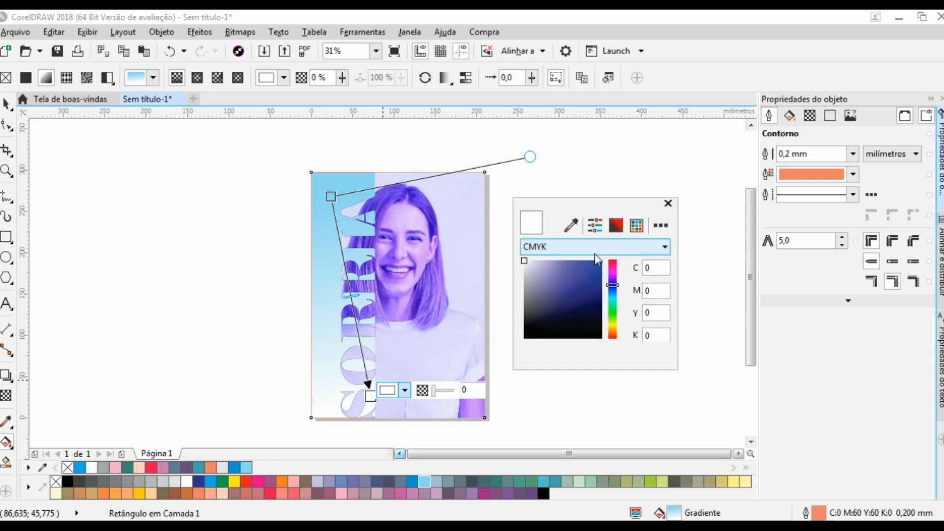
left_click(595, 282)
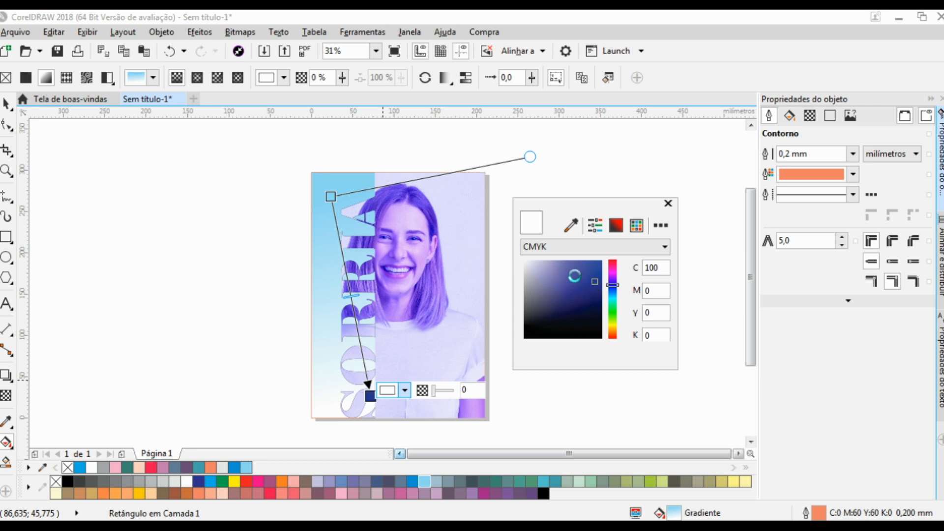
left_click(575, 276)
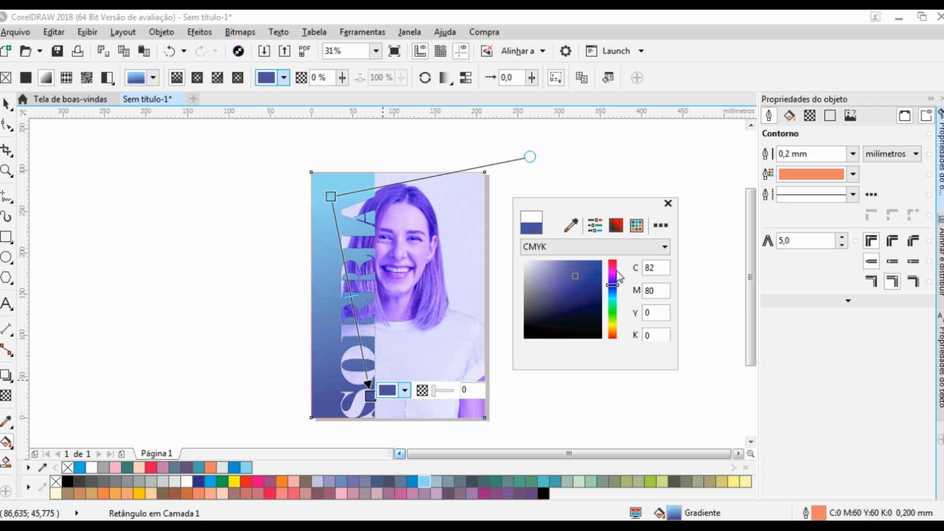
left_click(583, 267)
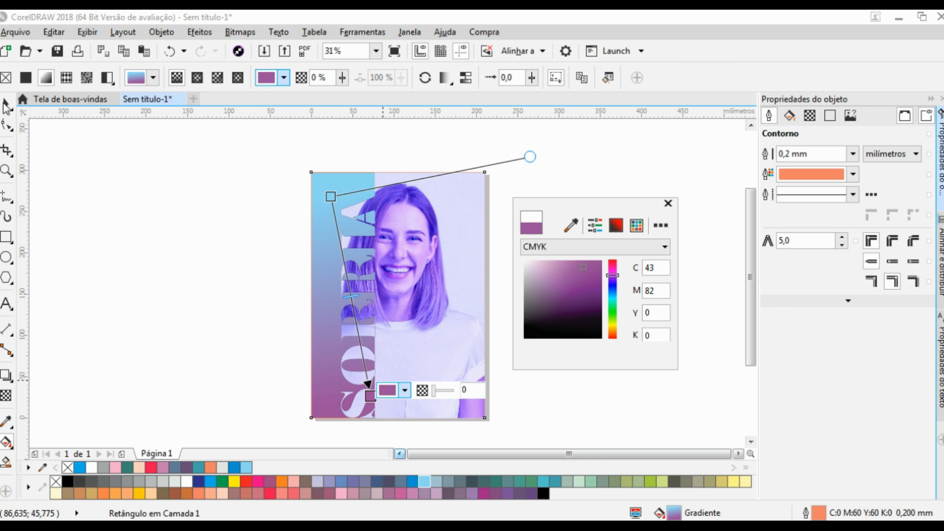
left_click(668, 203)
left_click(46, 122)
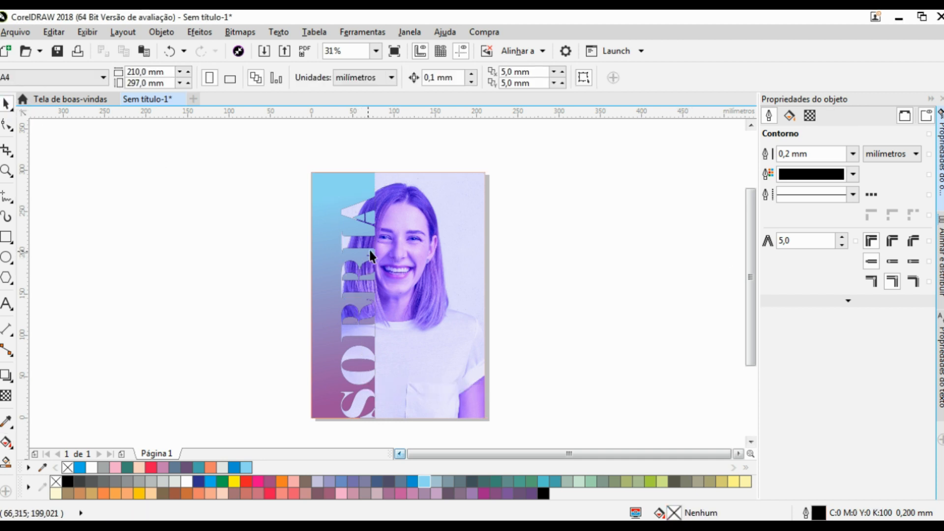
- Select the gradient background rectangle and remove its orange outline
left_click(322, 210)
scroll(364, 298, "up", 2)
scroll(364, 298, "down", 2)
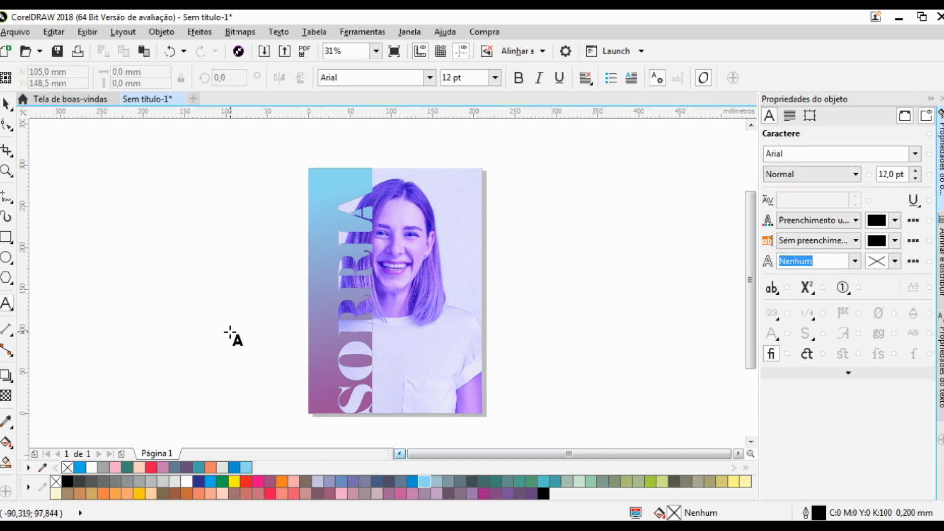
- Add the artistic text "Sempre!" in Arial 24 pt on the empty area beside the page
key("space")
left_click(7, 304)
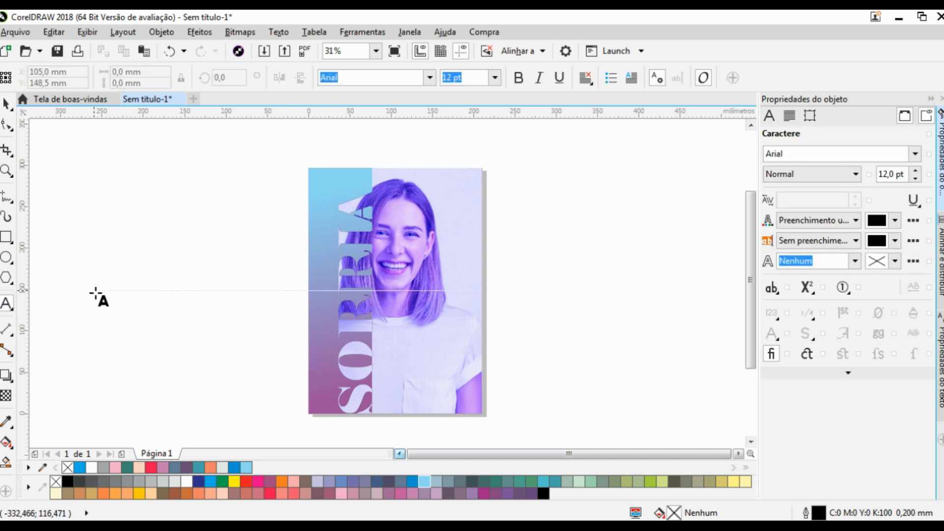
left_click(189, 278)
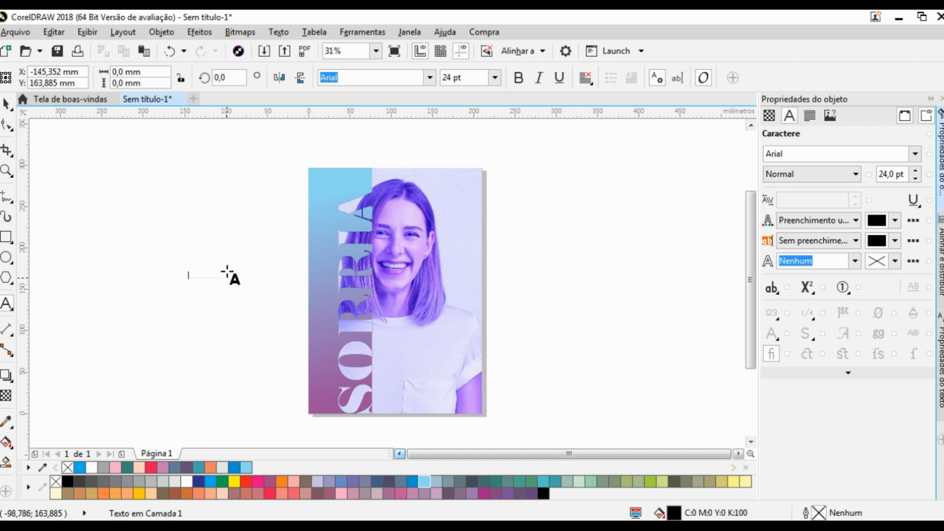
type("SORI")
key("BackSpace")
key("BackSpace")
key("BackSpace")
key("BackSpace")
type("SEMPRE")
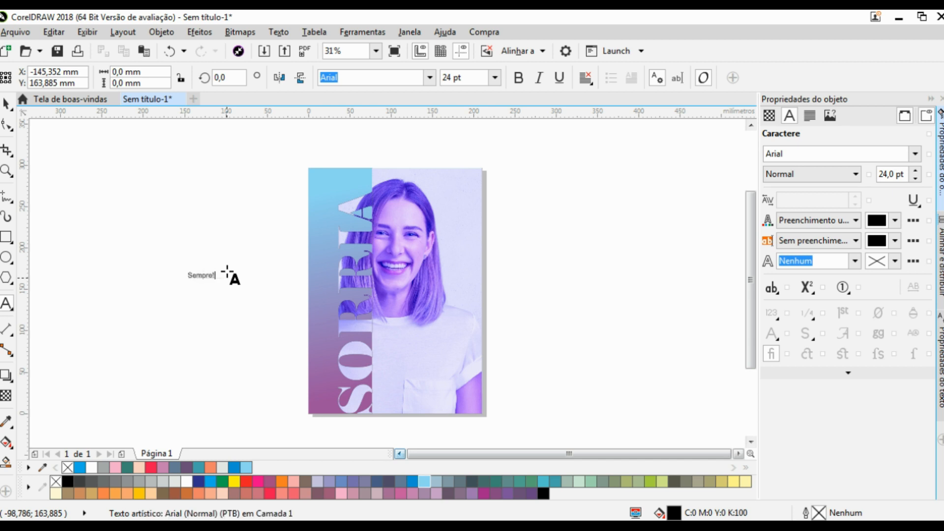
key("ctrl+space")
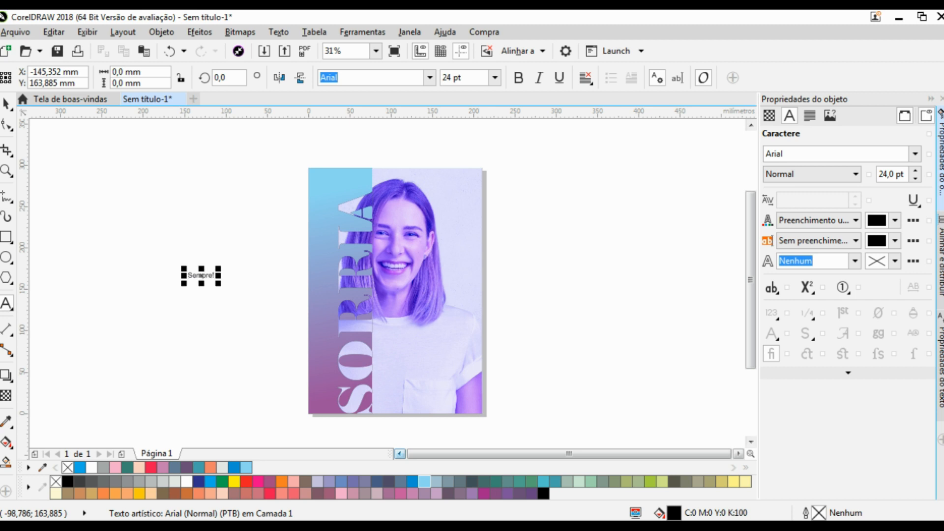
- Restyle the "Sempre!" text in Embassy BT at about 112.6 pt and place it across the woman's shirt
left_click_drag(219, 285, 426, 389)
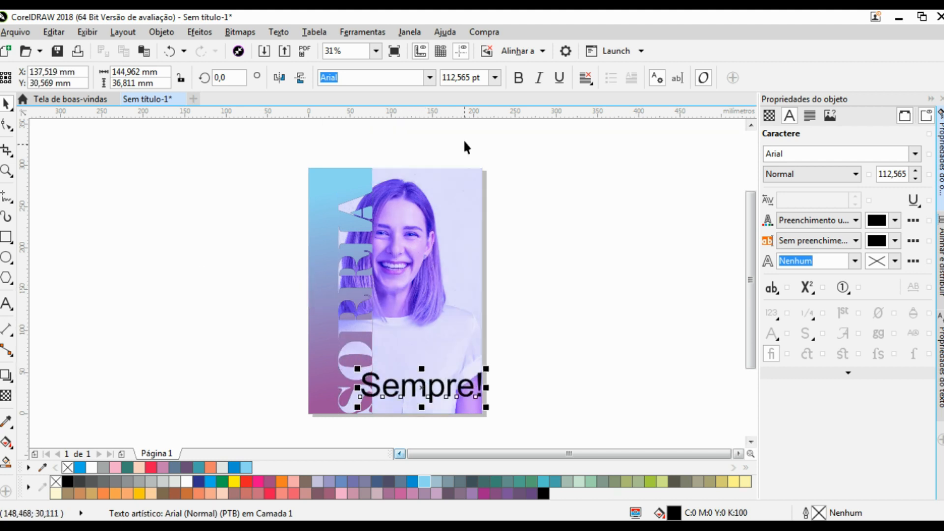
left_click(431, 81)
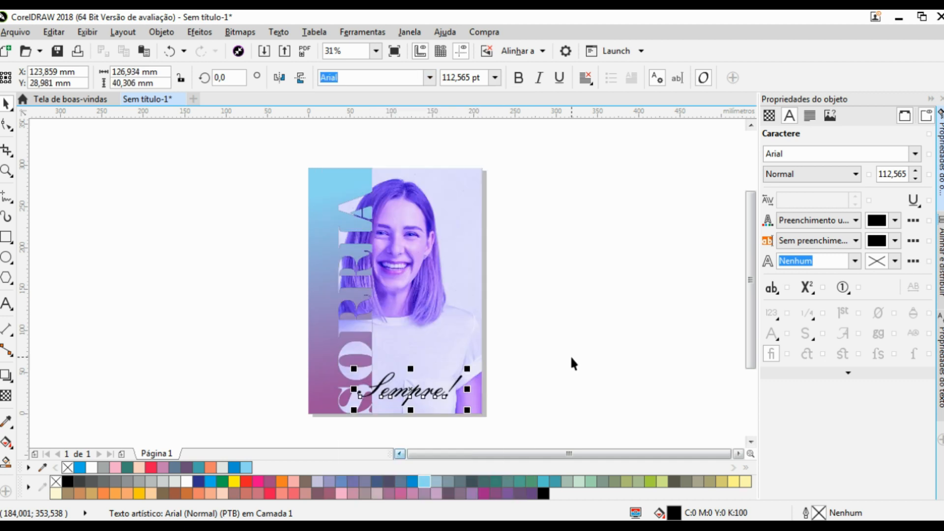
left_click_drag(441, 391, 458, 360)
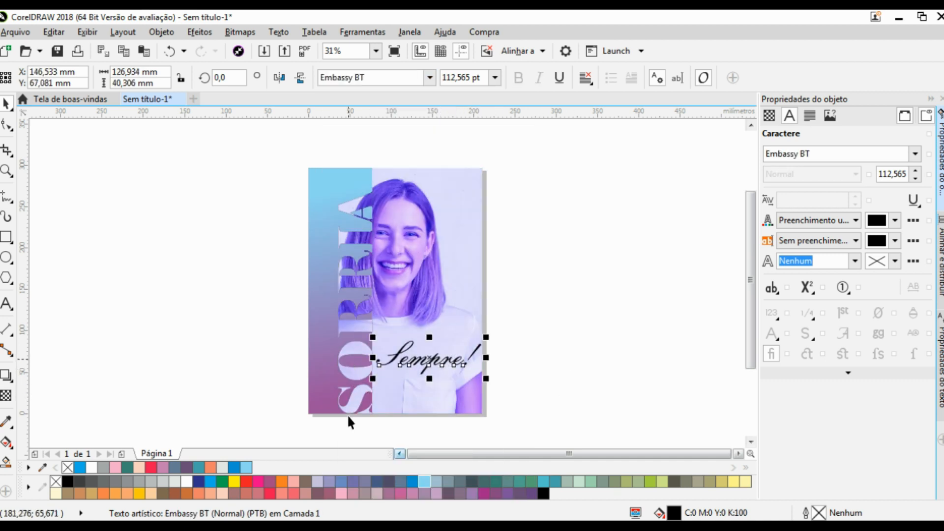
- Try light grey, yellow, turquoise and orange fills on the "Sempre!" text and settle on neon red (Vermelho-néon)
left_click(219, 468)
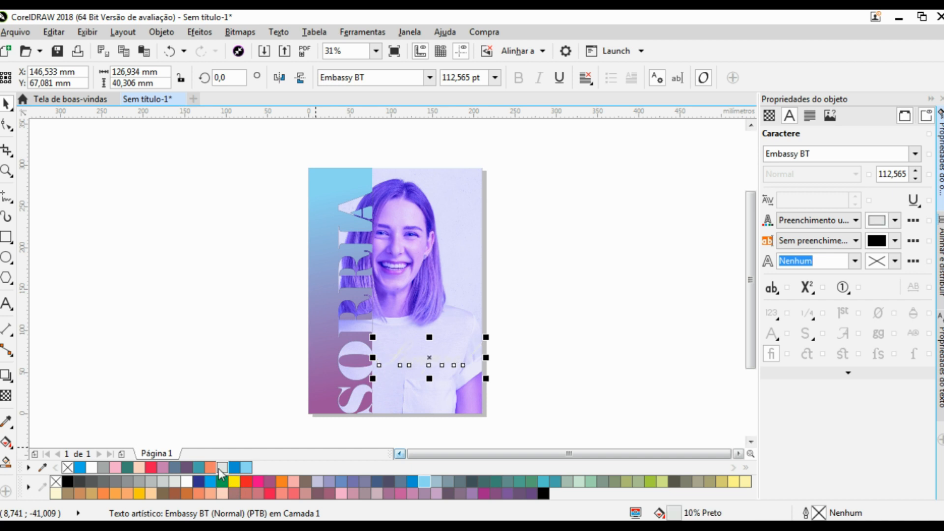
left_click(236, 481)
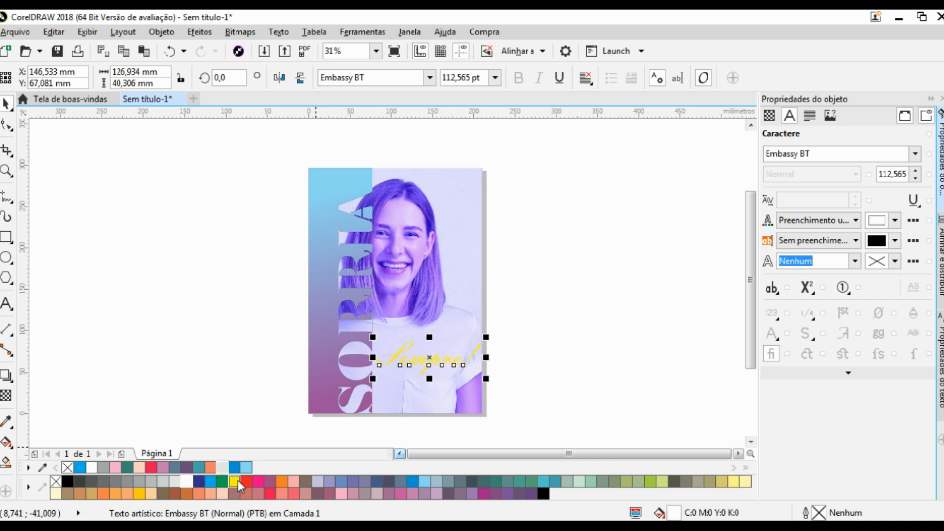
left_click(544, 481)
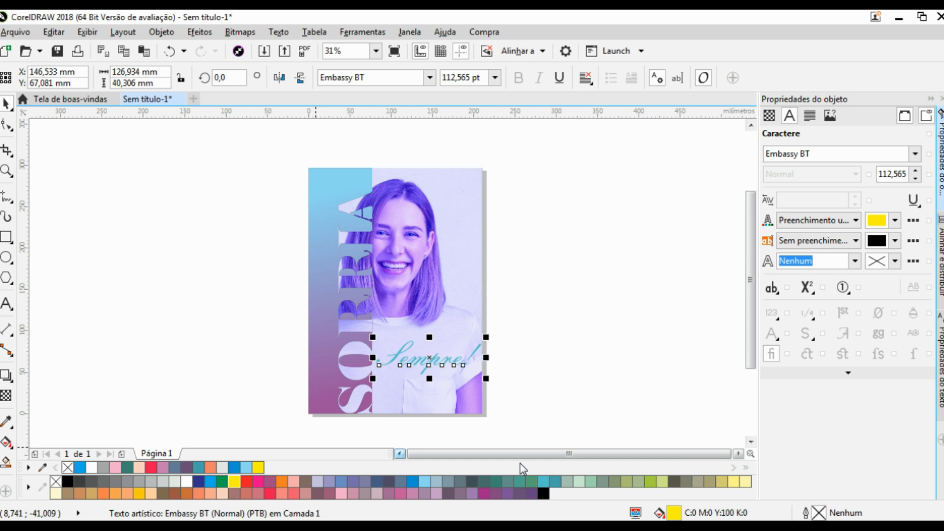
left_click(210, 468)
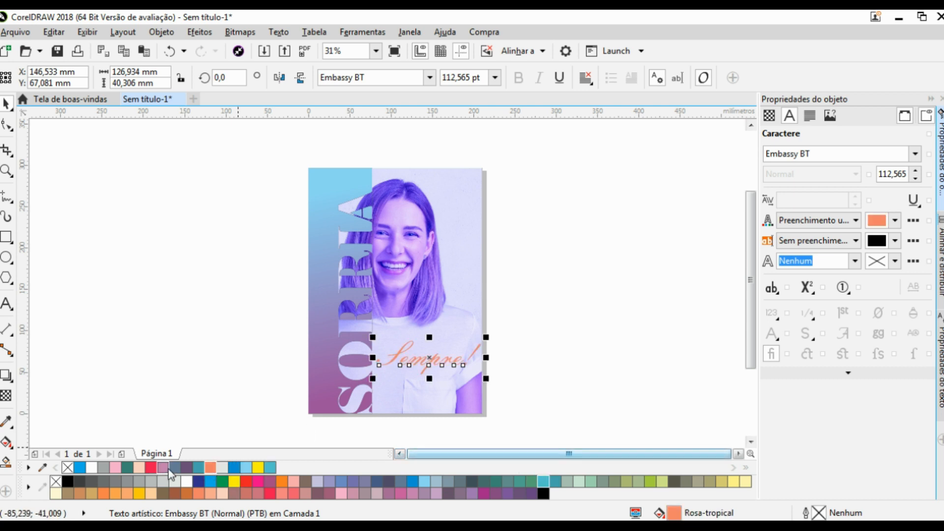
left_click(151, 467)
- Enlarge the "Sempre!" text to about 157 × 50 mm and move it lower so it overlaps the bottom SORRIA letters
scroll(441, 357, "up", 2)
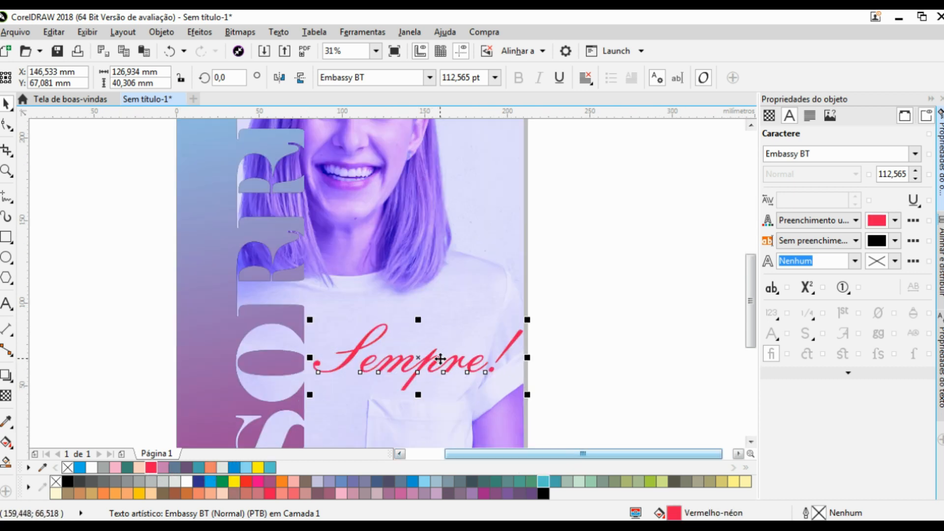
mouse_move(309, 394)
left_mouse_down()
mouse_move(306, 404)
mouse_move(307, 382)
left_mouse_up()
left_click_drag(373, 333, 375, 363)
left_click_drag(530, 302, 517, 308)
scroll(430, 339, "down", 2)
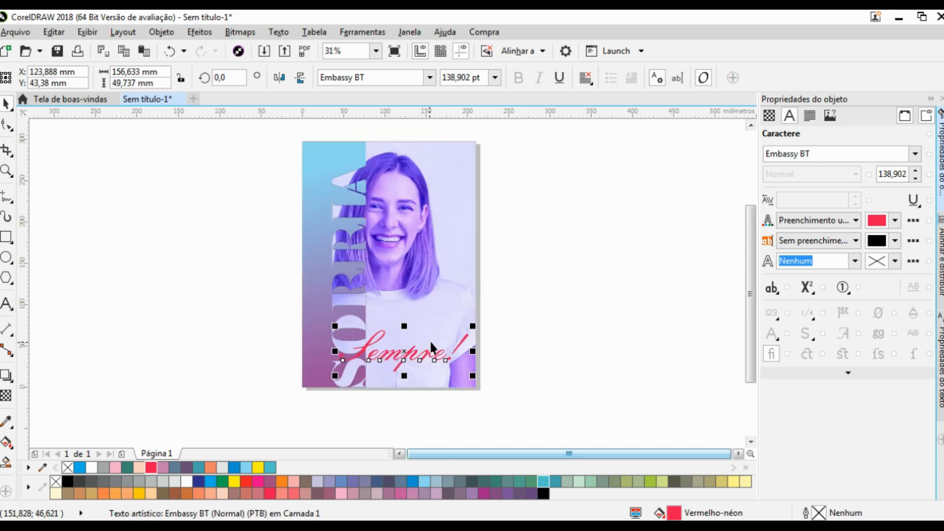
left_click(528, 292)
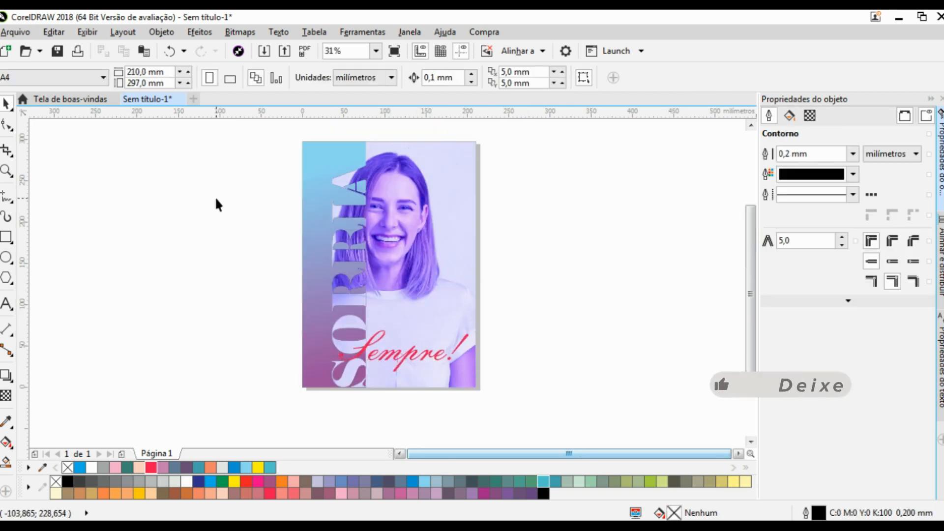
- Examine the overall composition of the finished poster, from a distant view to a page-filling one
scroll(366, 293, "down", 1)
scroll(378, 274, "up", 1)
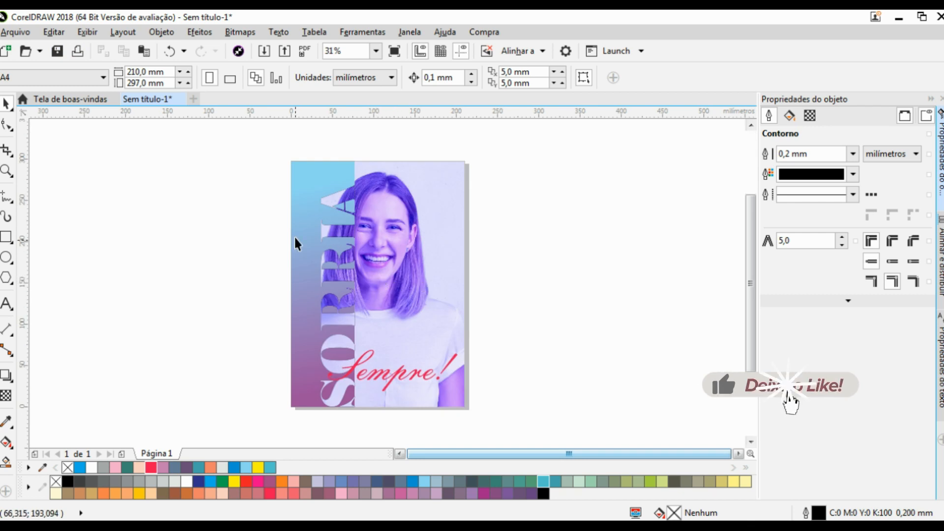
key("z")
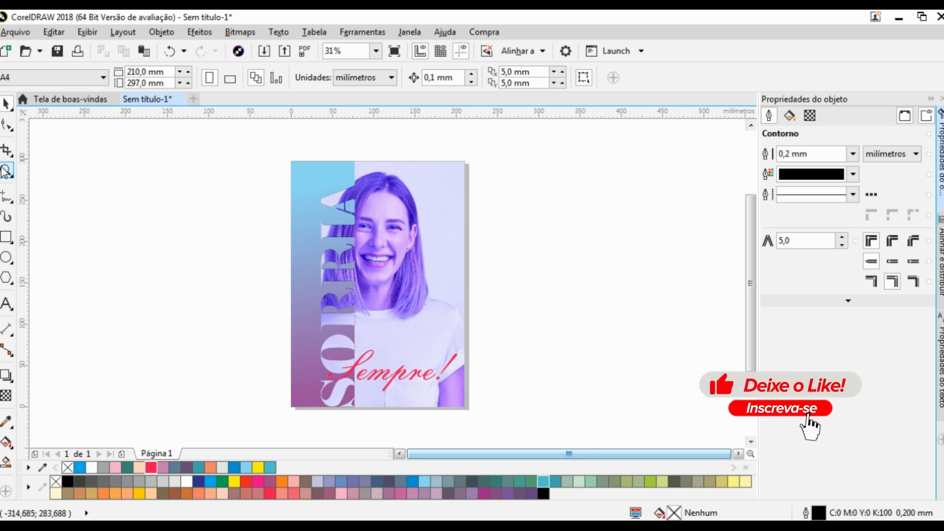
left_click_drag(290, 143, 481, 412)
scroll(388, 275, "down", 1)
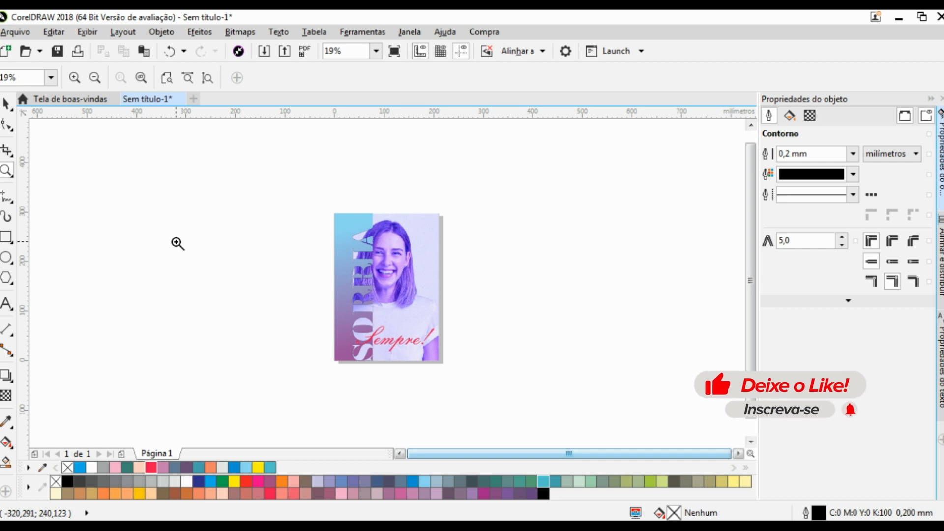
left_click(394, 289)
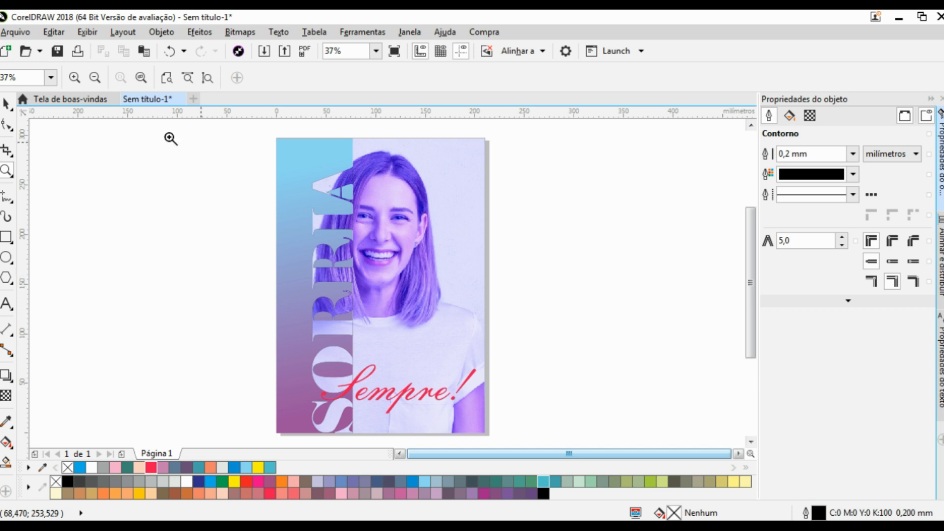
left_click(6, 103)
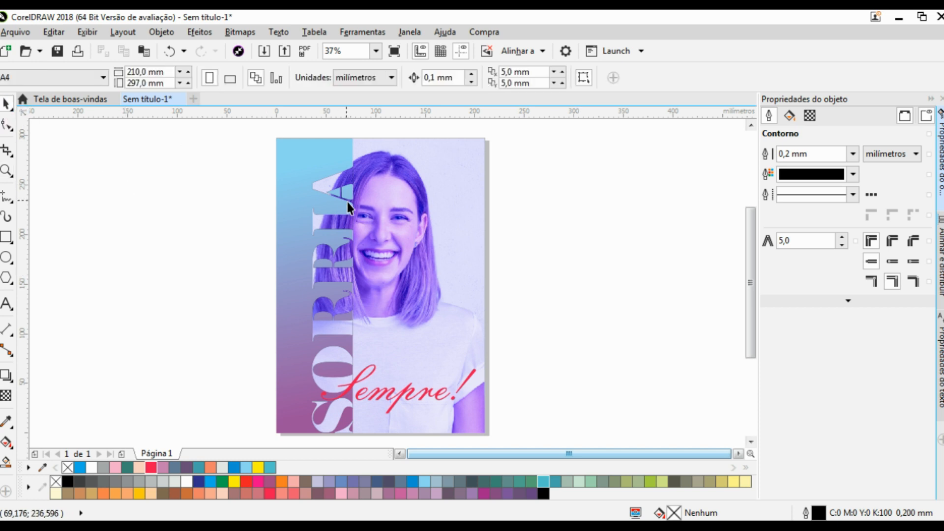